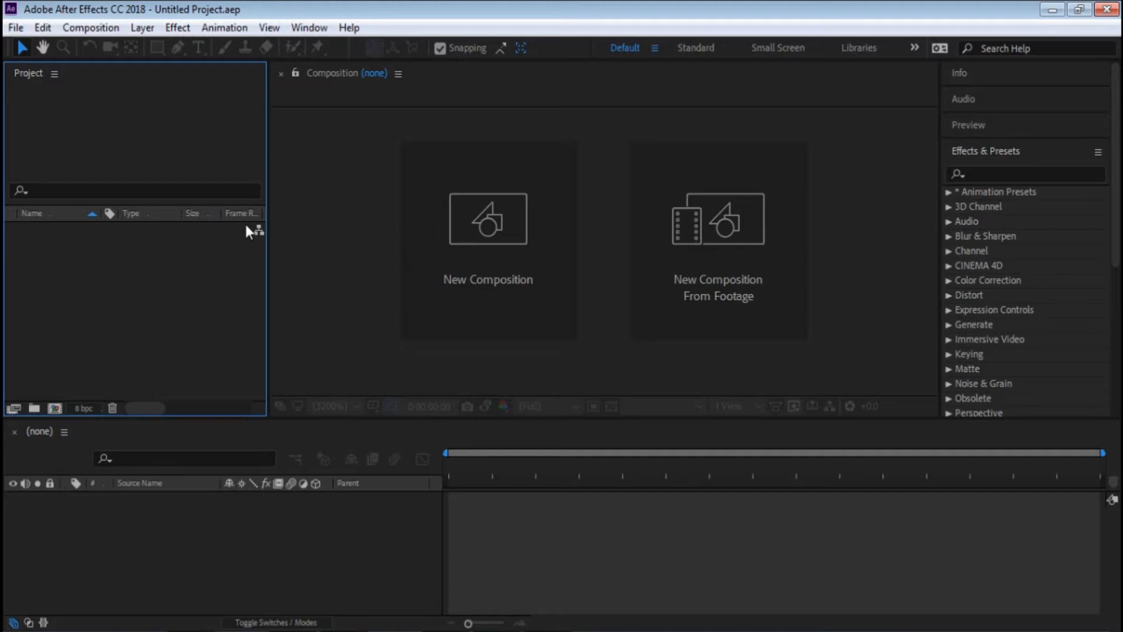
# - Create a composition named "subscribe" with the HDTV 1080 29.97 preset and a duration of 0;00;04;00
pyautogui.click(480, 277)
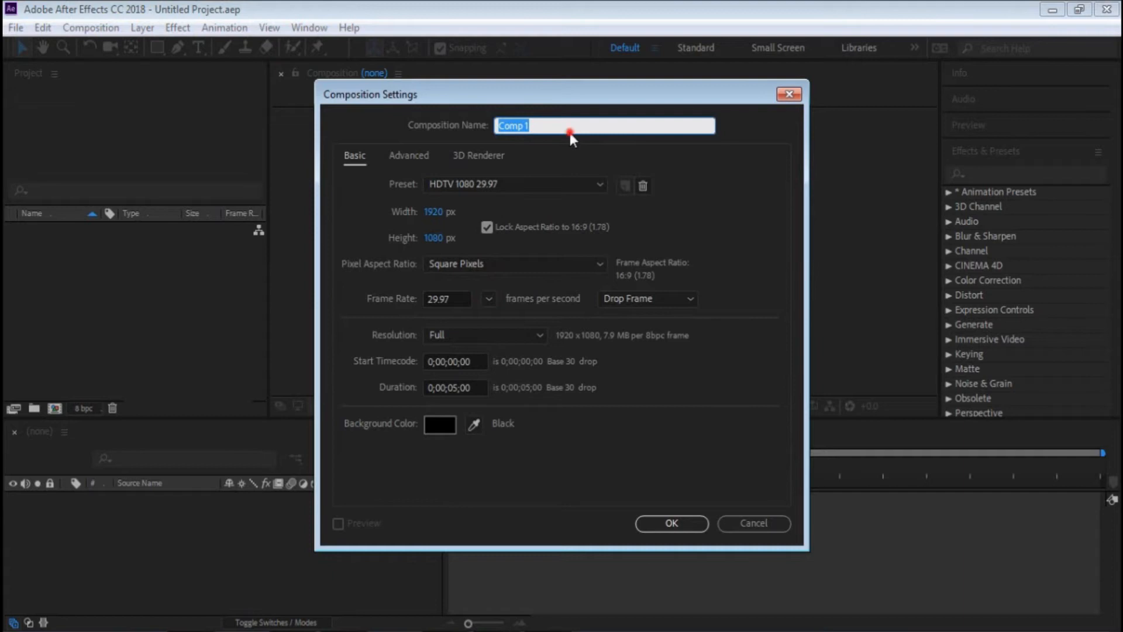
pyautogui.write('subscribe')
pyautogui.click(495, 183)
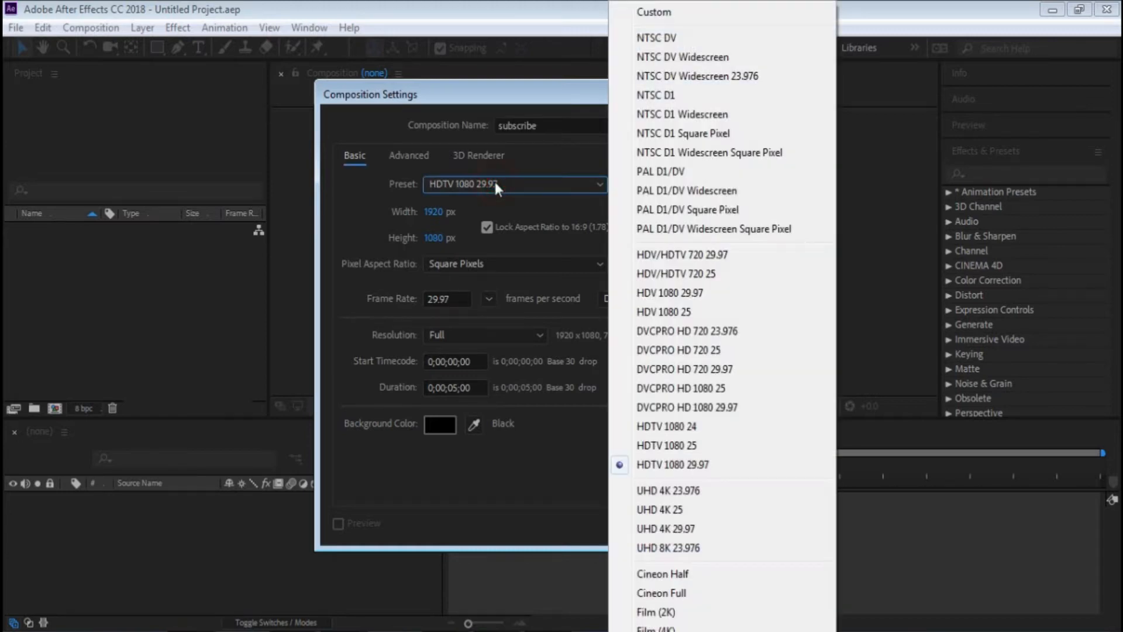
pyautogui.click(494, 183)
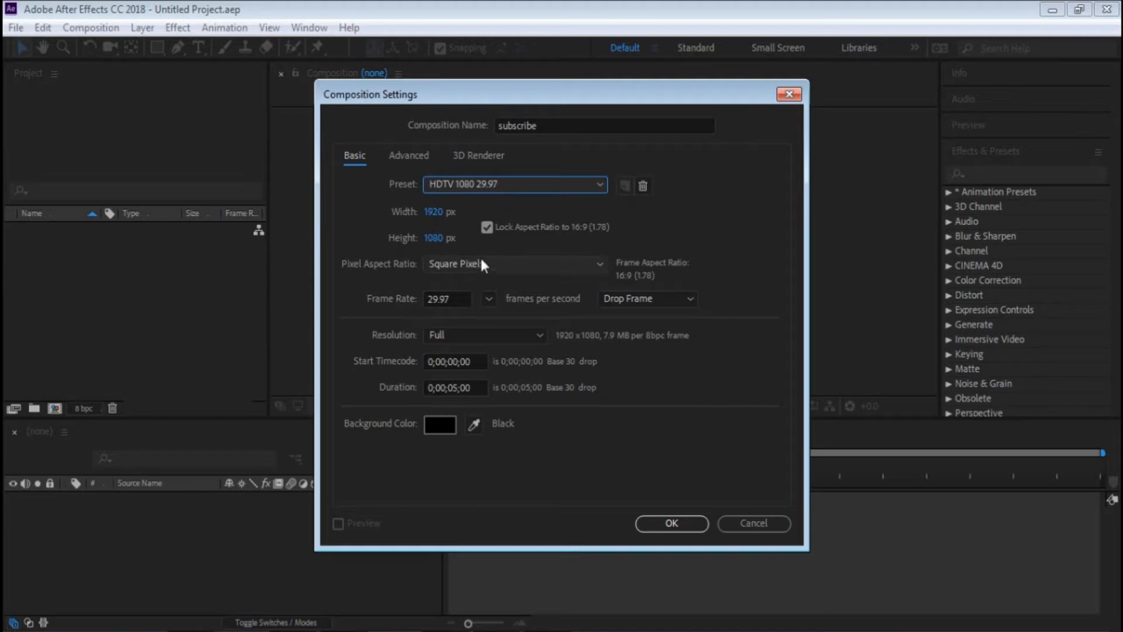
pyautogui.click(463, 389)
pyautogui.write('4')
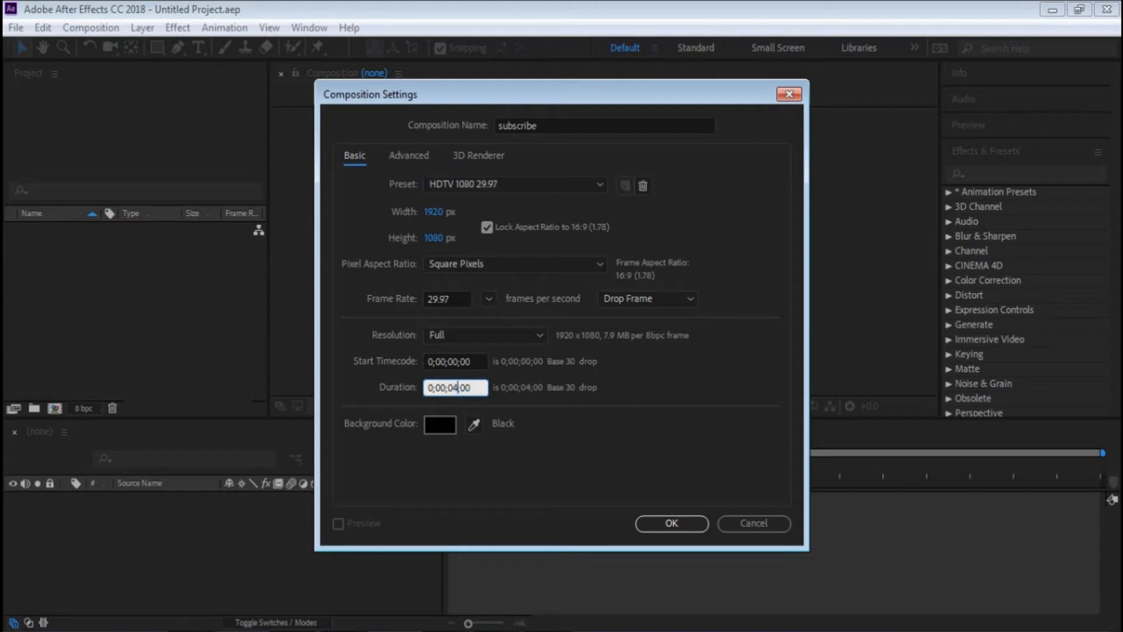
pyautogui.click(671, 524)
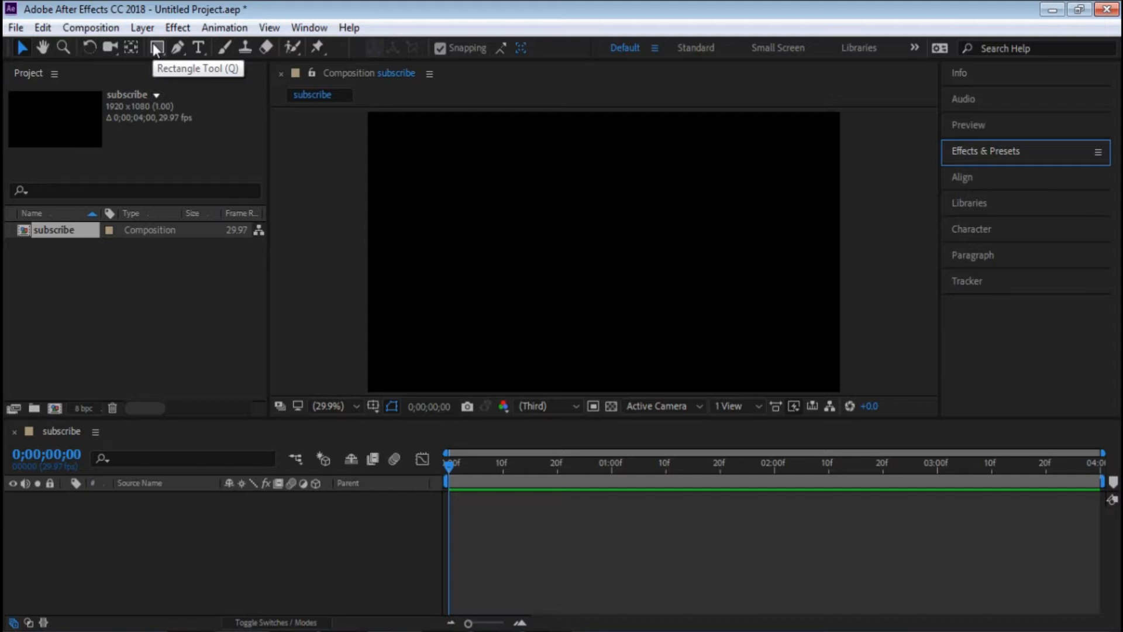
# - Draw a rectangle about 702 by 308 px near the middle of the composition with the Rectangle Tool
pyautogui.click(156, 49)
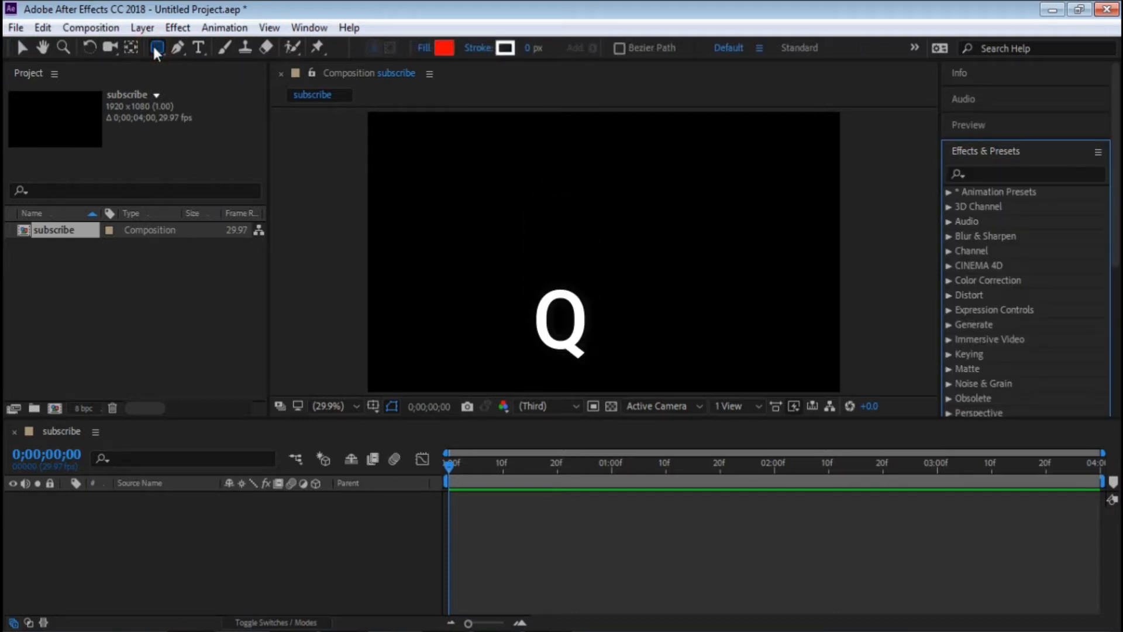
pyautogui.press('q')
pyautogui.press('q')
pyautogui.press('q')
pyautogui.press('q')
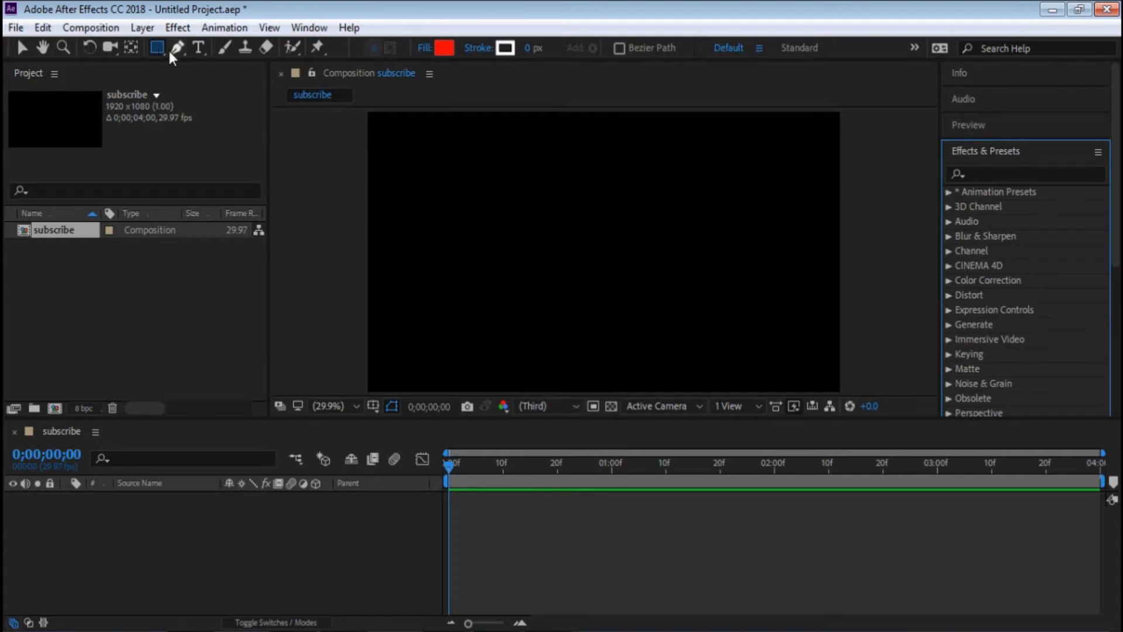
pyautogui.click(160, 54)
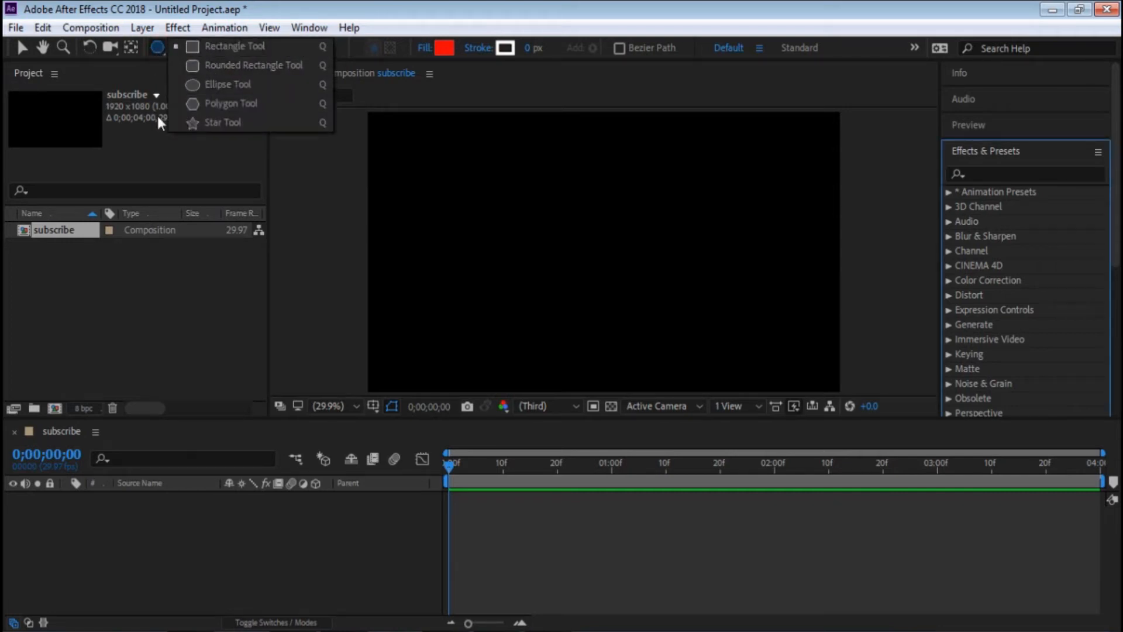
pyautogui.click(227, 47)
pyautogui.moveTo(516, 216); pyautogui.dragTo(689, 295)
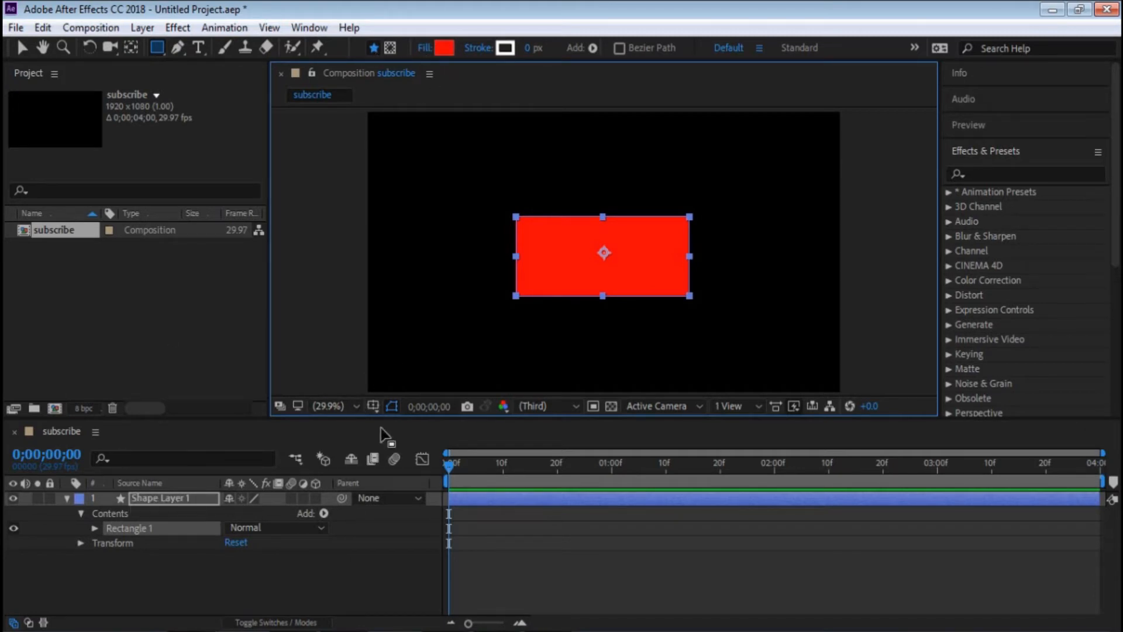
# - Set the rectangle's fill color to light grey CBCBCB
pyautogui.click(444, 48)
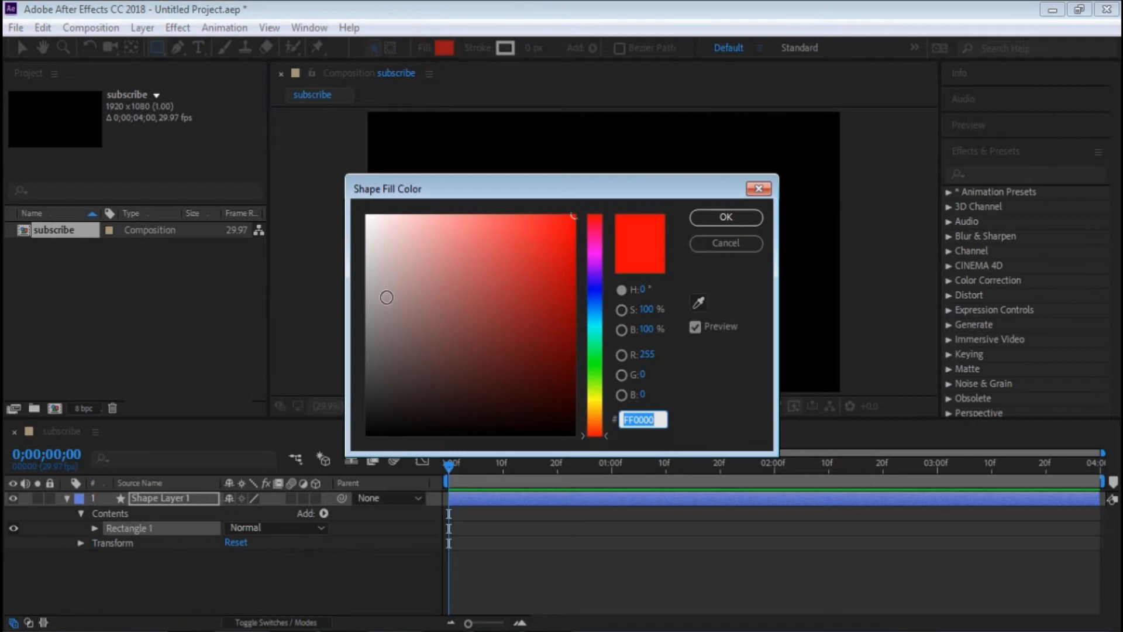
pyautogui.click(371, 291)
pyautogui.moveTo(371, 291); pyautogui.dragTo(366, 259)
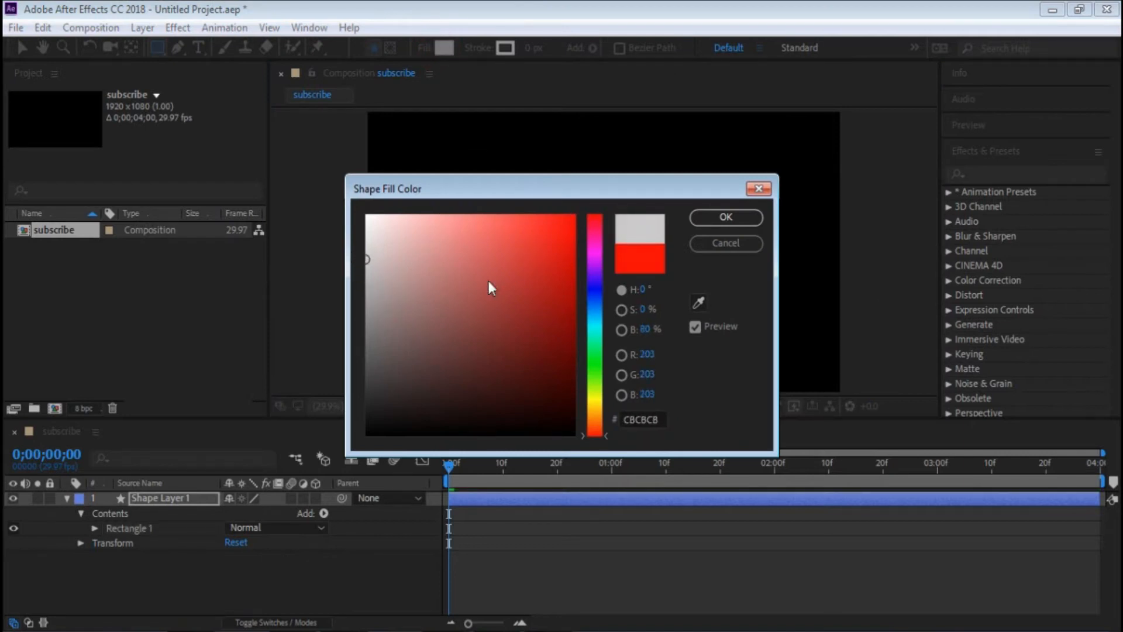
pyautogui.click(726, 218)
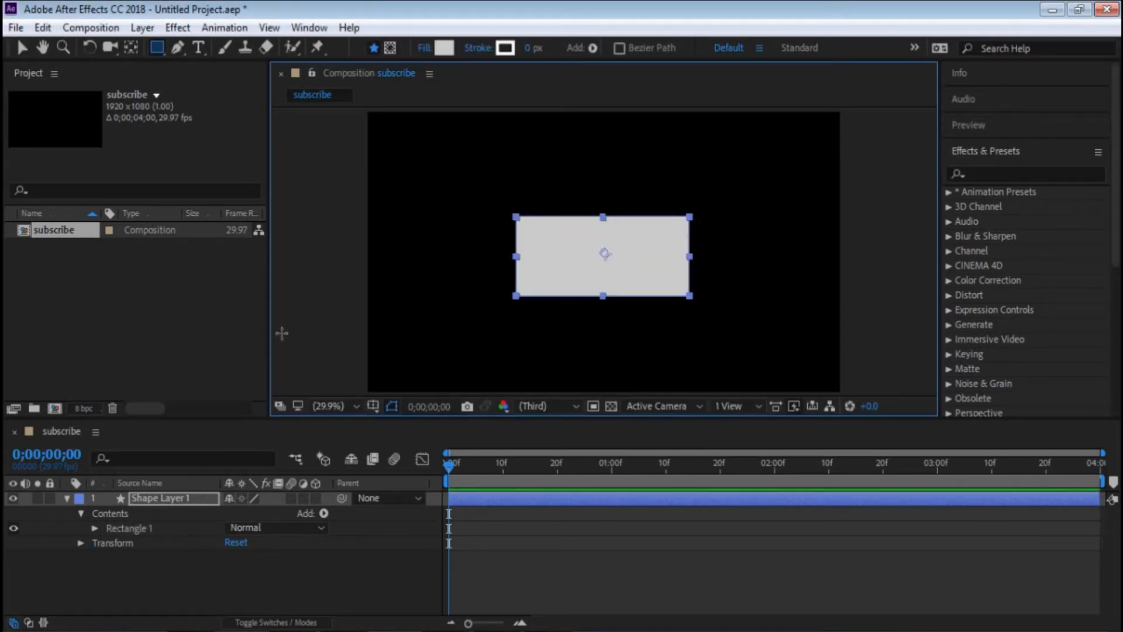
# - Unlink the proportions of the rectangle path's size and set it to 600 by 150
pyautogui.click(67, 499)
pyautogui.click(67, 499)
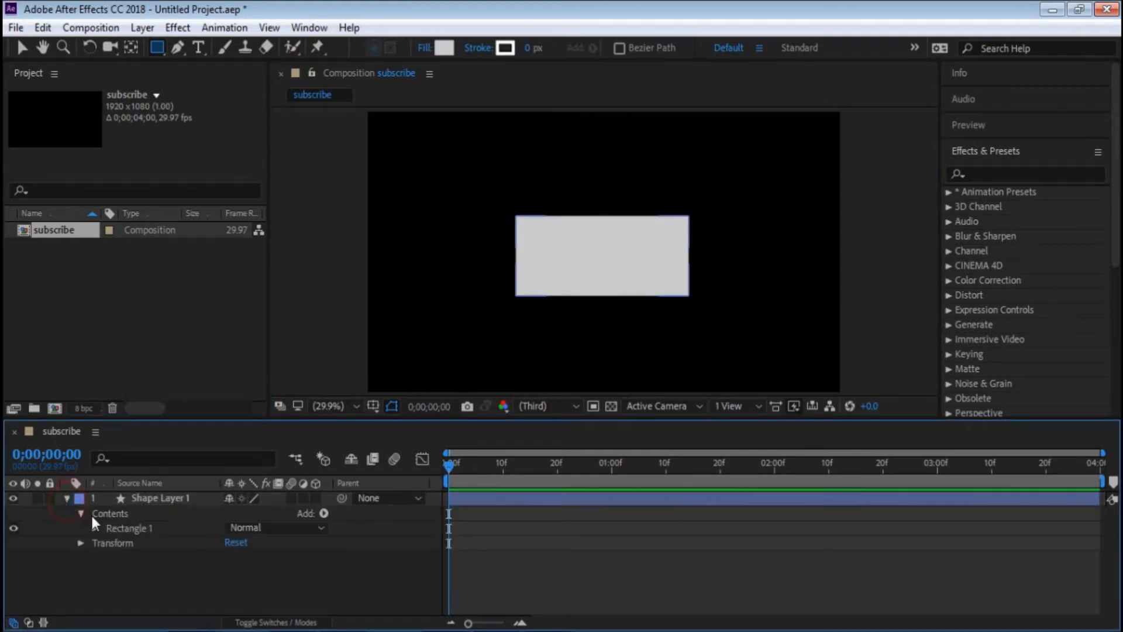
pyautogui.click(95, 529)
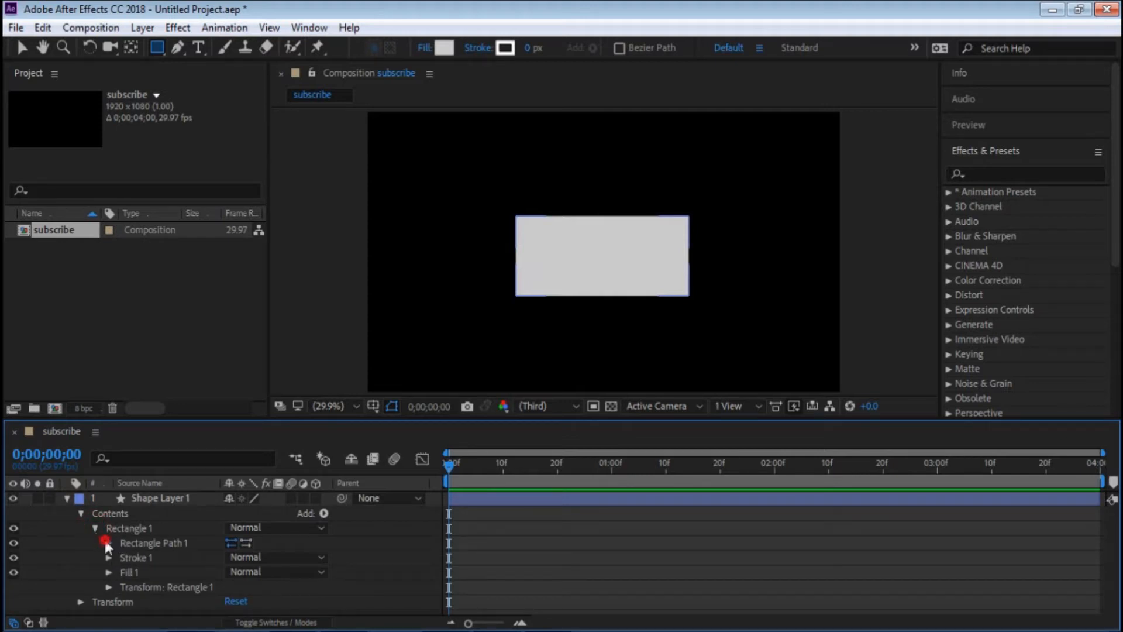
pyautogui.click(107, 544)
pyautogui.click(158, 558)
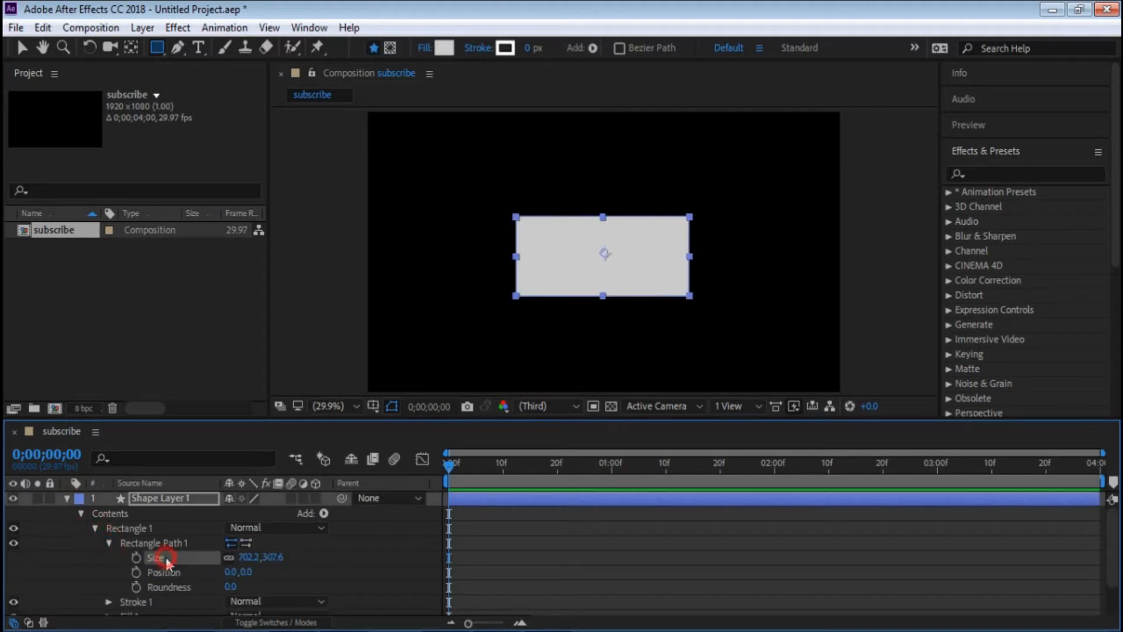
pyautogui.click(229, 558)
pyautogui.click(252, 557)
pyautogui.write('600')
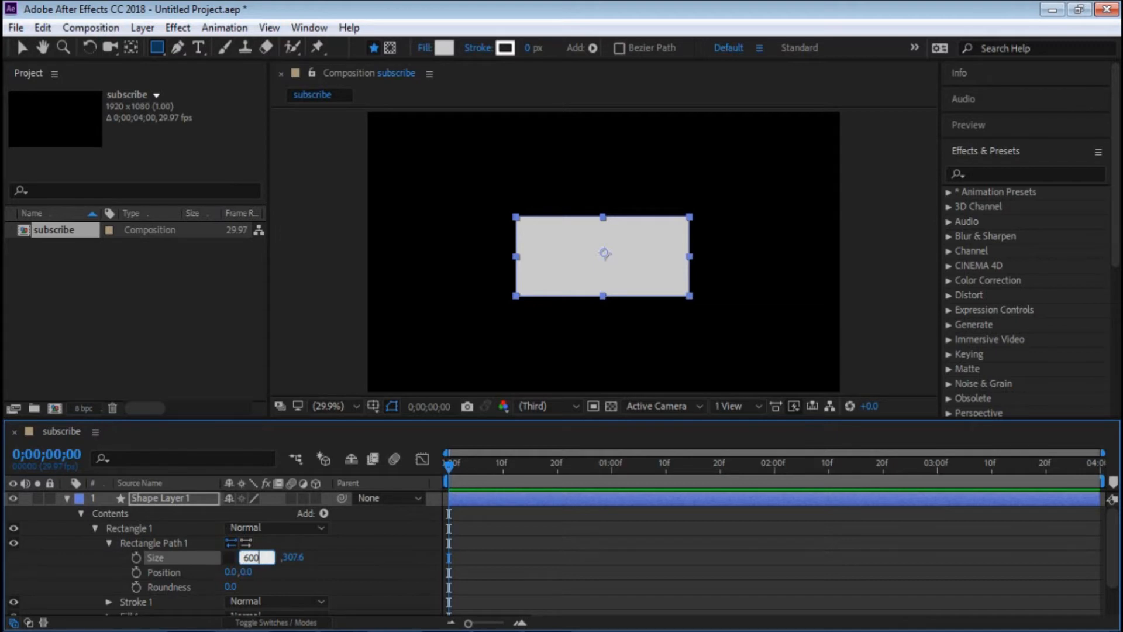
pyautogui.click(289, 553)
pyautogui.click(286, 556)
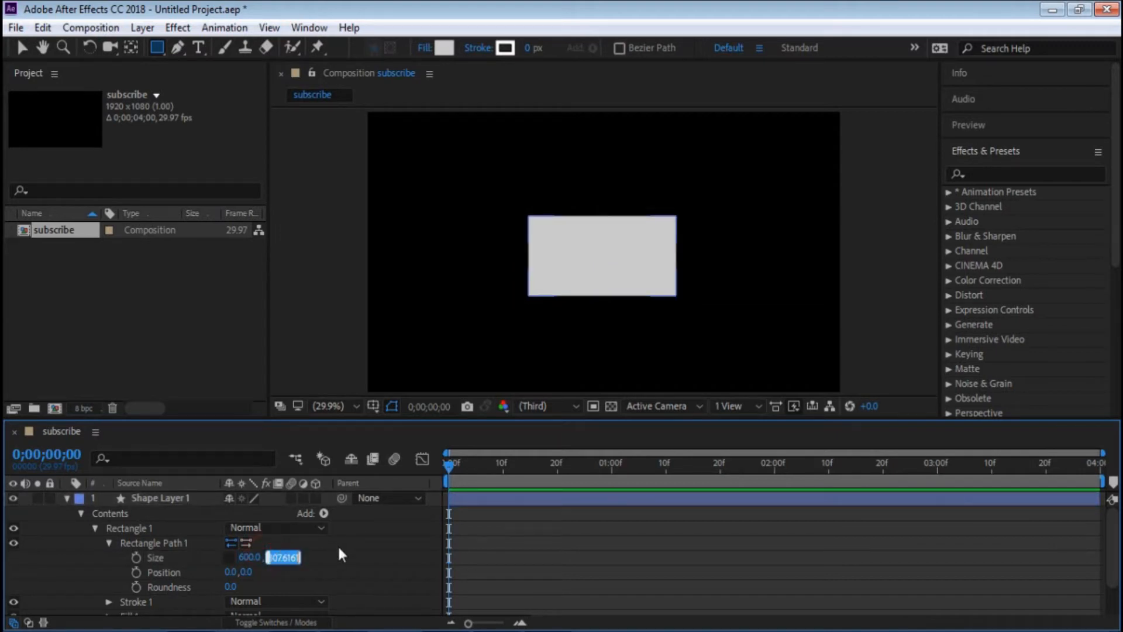
pyautogui.write('150')
pyautogui.press('Return')
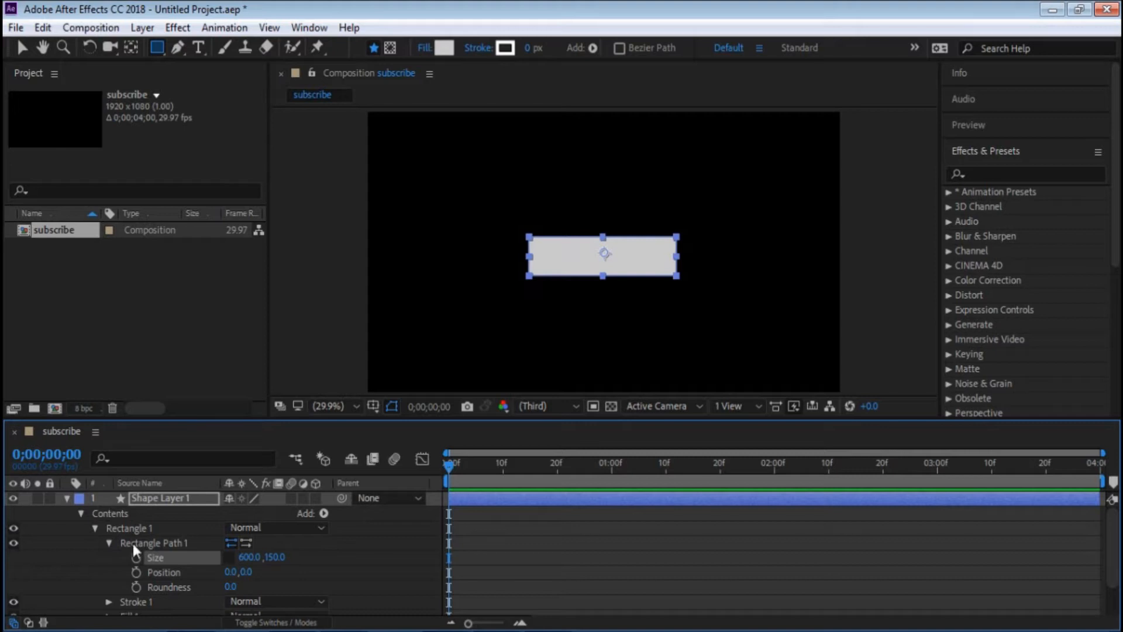
# - Change the color of the rectangle's Fill 1 to a slightly lighter grey and collapse the shape layer's properties
pyautogui.scroll(-2, 147, 590)
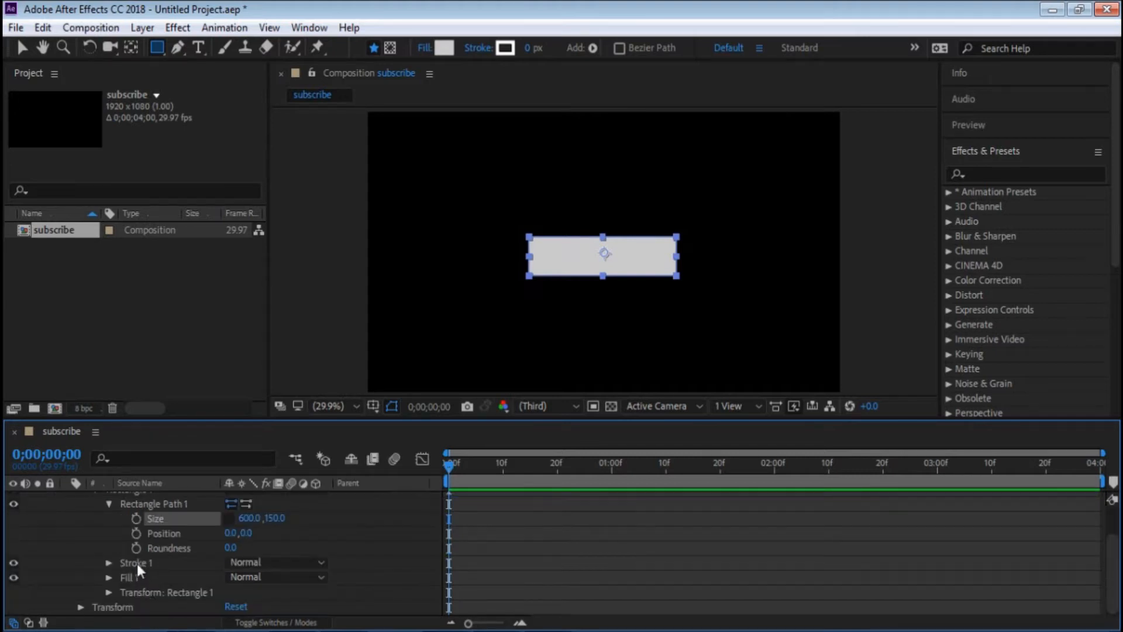
pyautogui.click(109, 577)
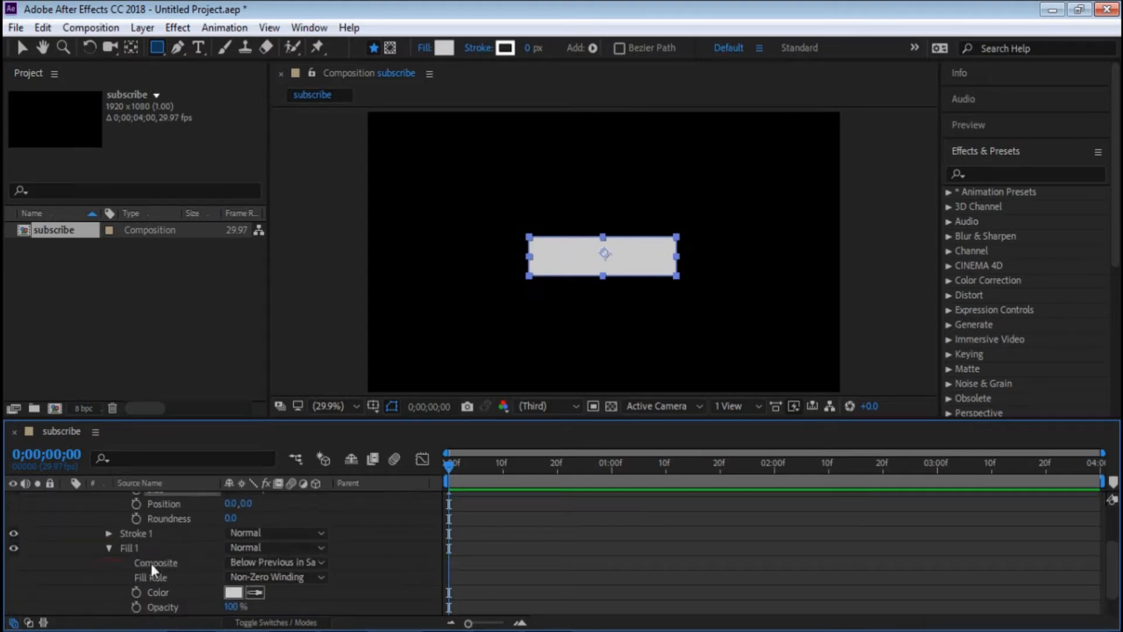
pyautogui.click(233, 592)
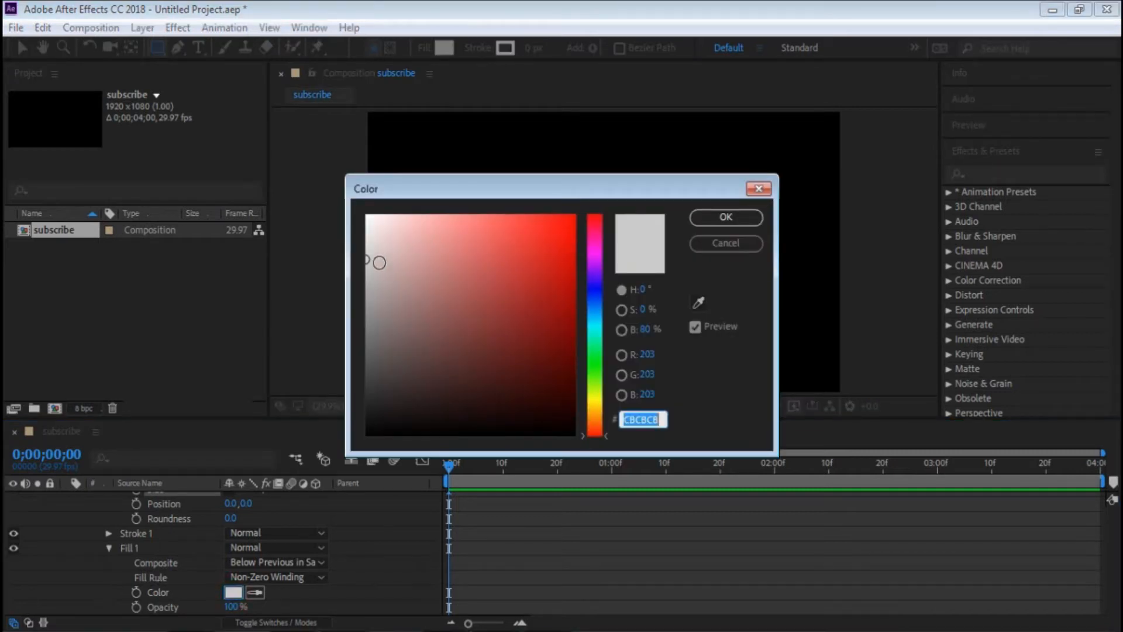
pyautogui.click(367, 249)
pyautogui.click(726, 217)
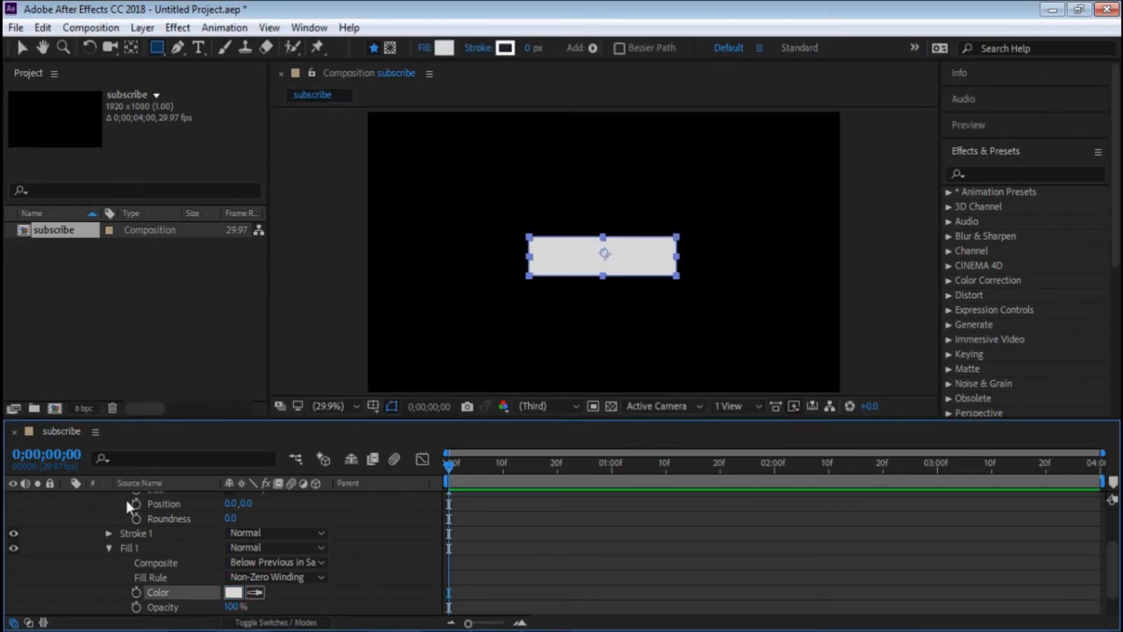
pyautogui.scroll(3, 122, 521)
pyautogui.click(67, 498)
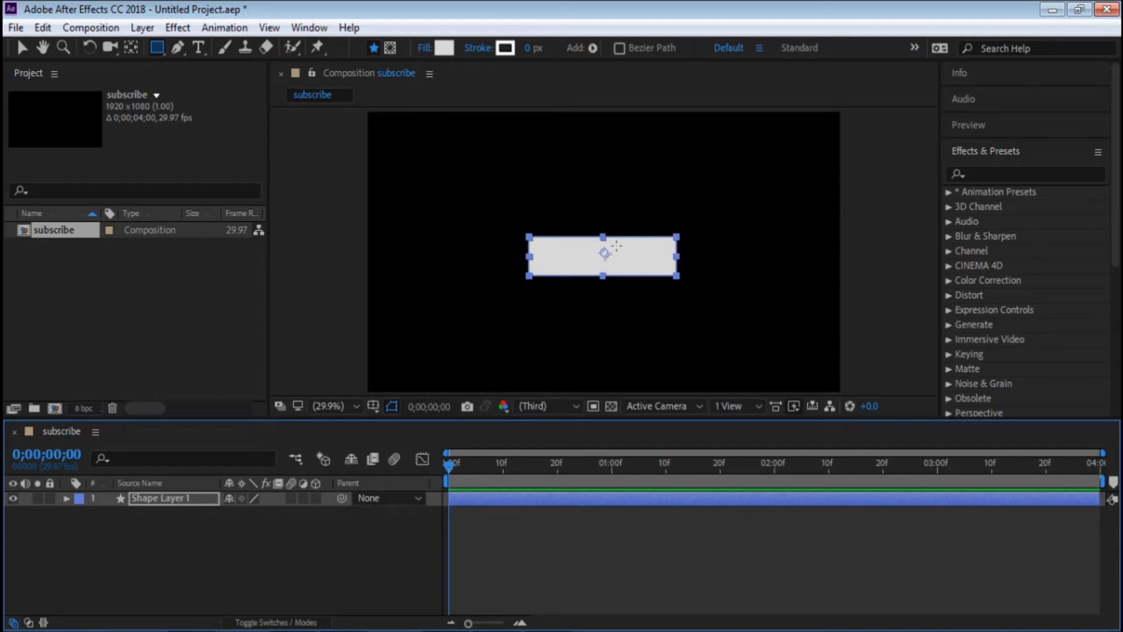
# - Center the rectangle horizontally and vertically in the composition using Align
pyautogui.click(22, 48)
pyautogui.click(603, 241)
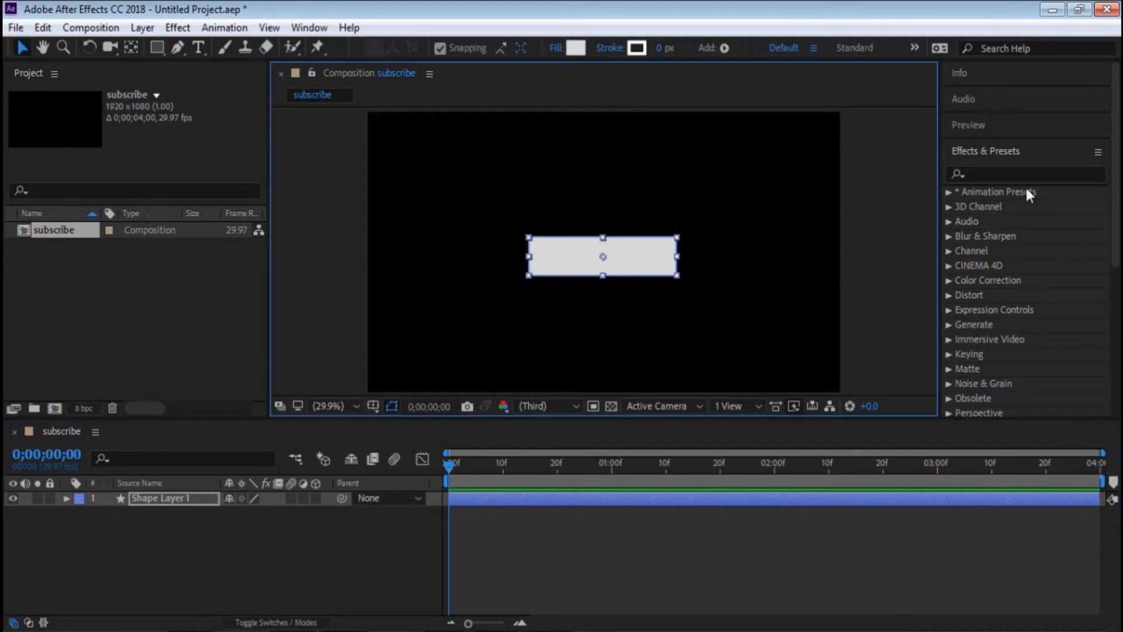
pyautogui.click(1004, 153)
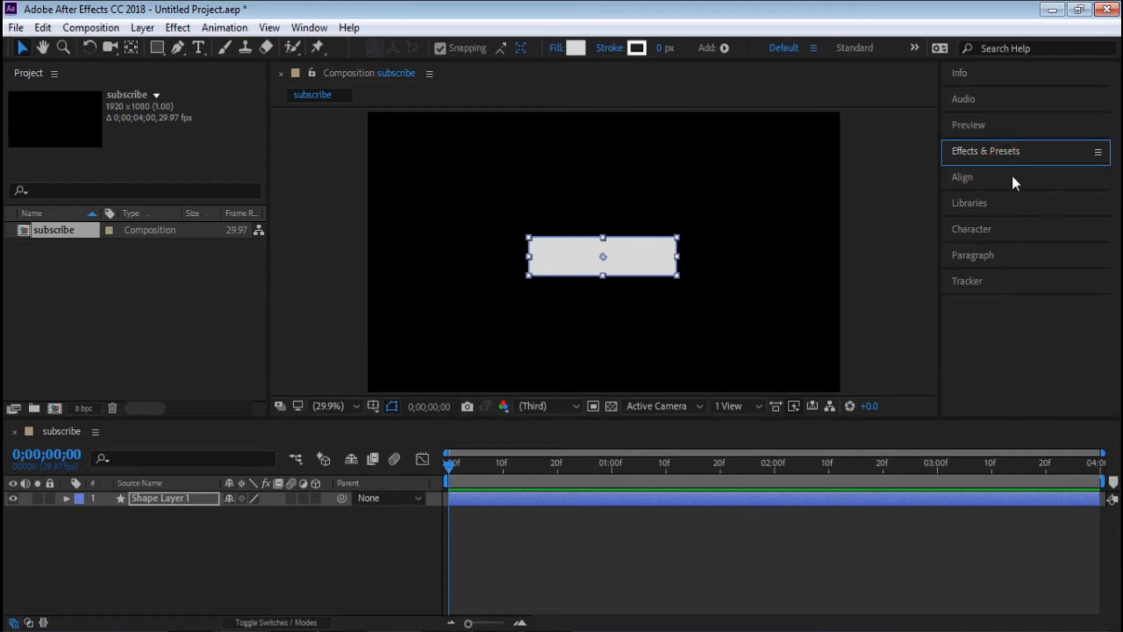
pyautogui.click(1012, 175)
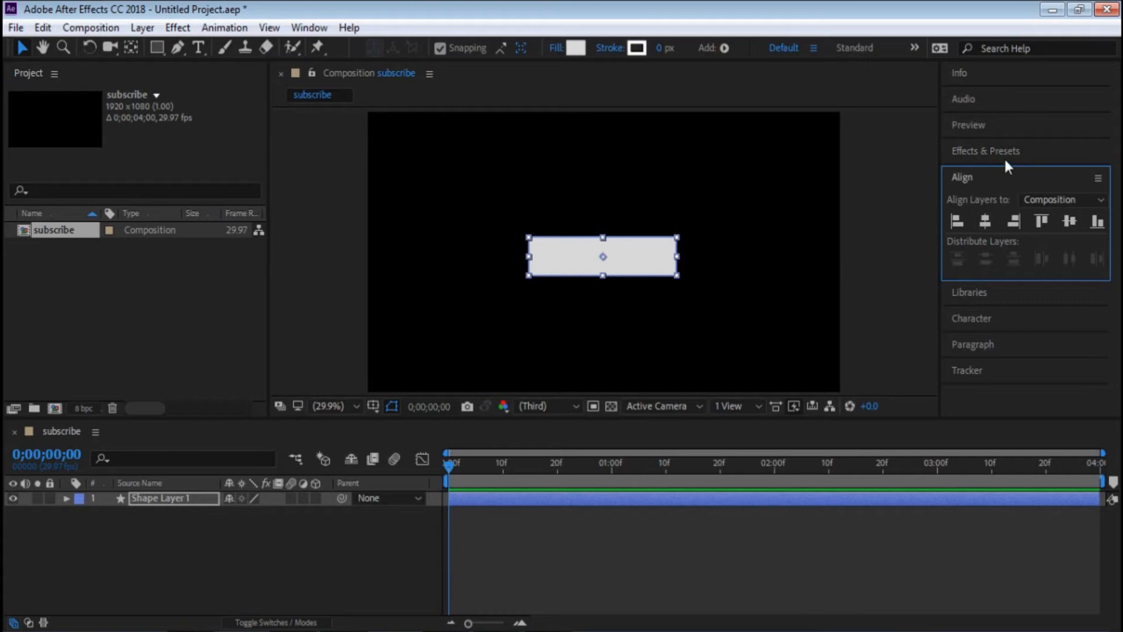
pyautogui.click(1018, 177)
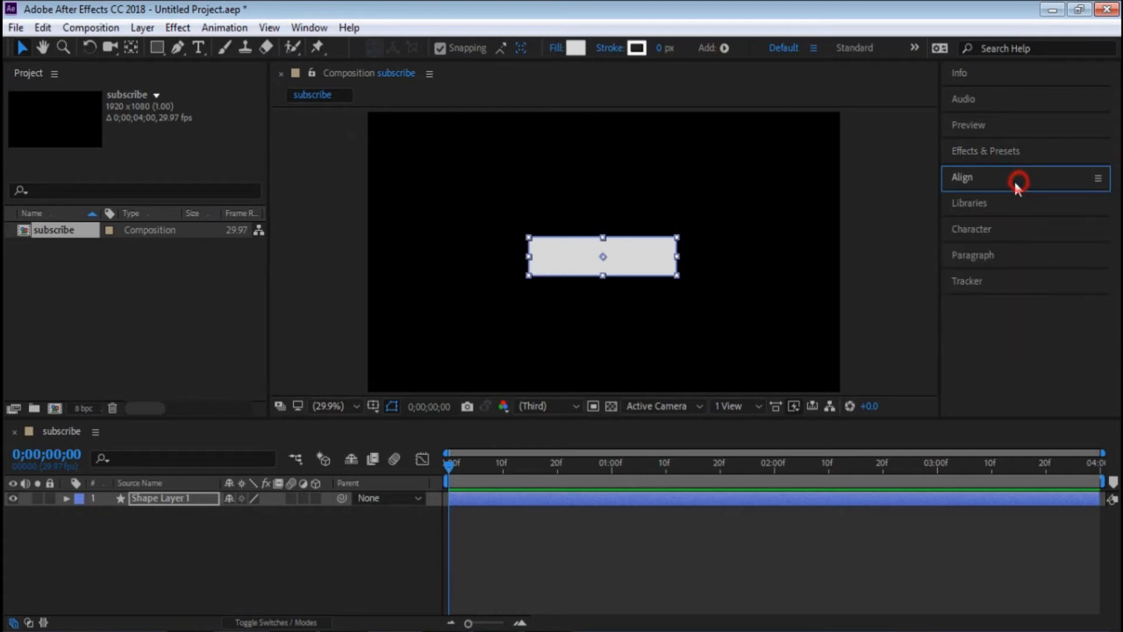
pyautogui.click(303, 26)
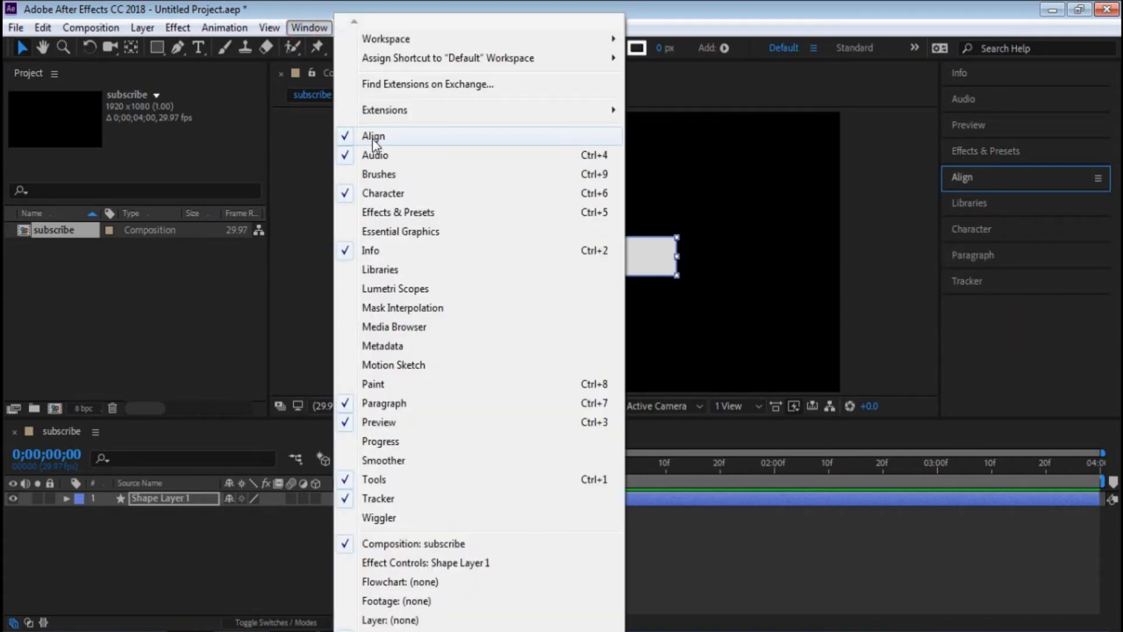
pyautogui.click(1030, 173)
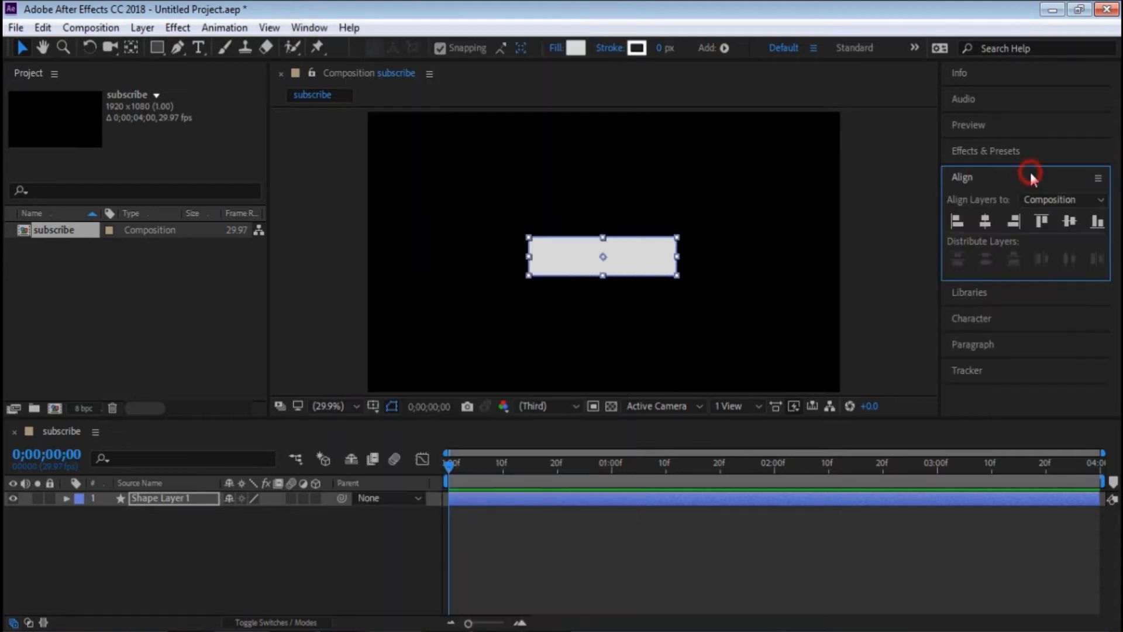
pyautogui.click(989, 220)
pyautogui.click(1069, 220)
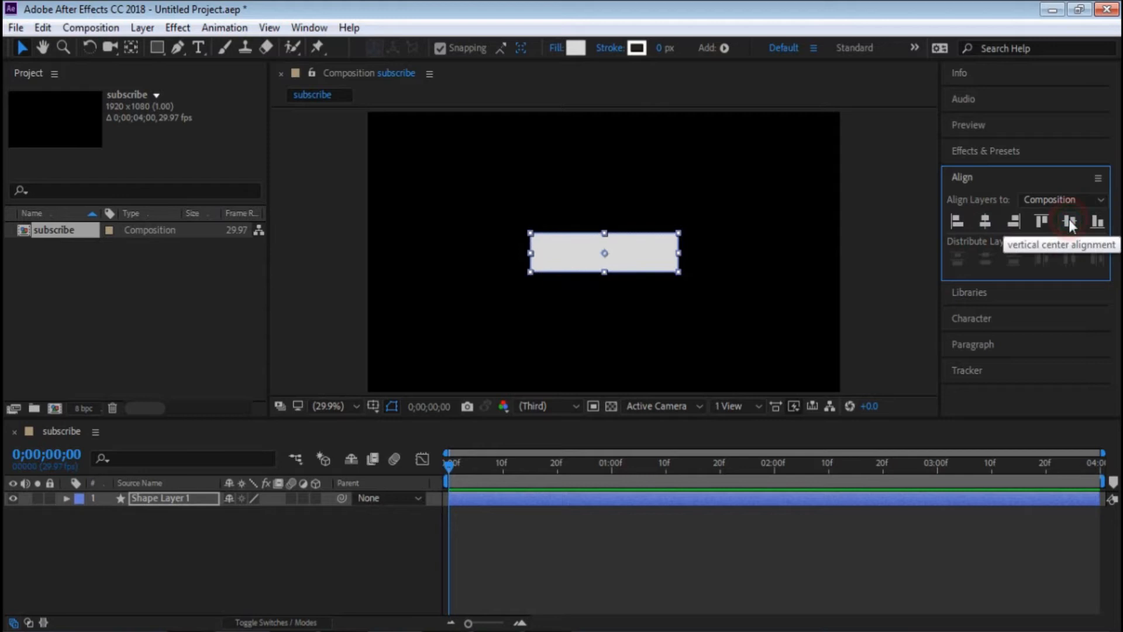
# - Move the rectangle toward the composition's lower-left corner and align it back to the horizontal and vertical center
pyautogui.moveTo(623, 251); pyautogui.dragTo(475, 318)
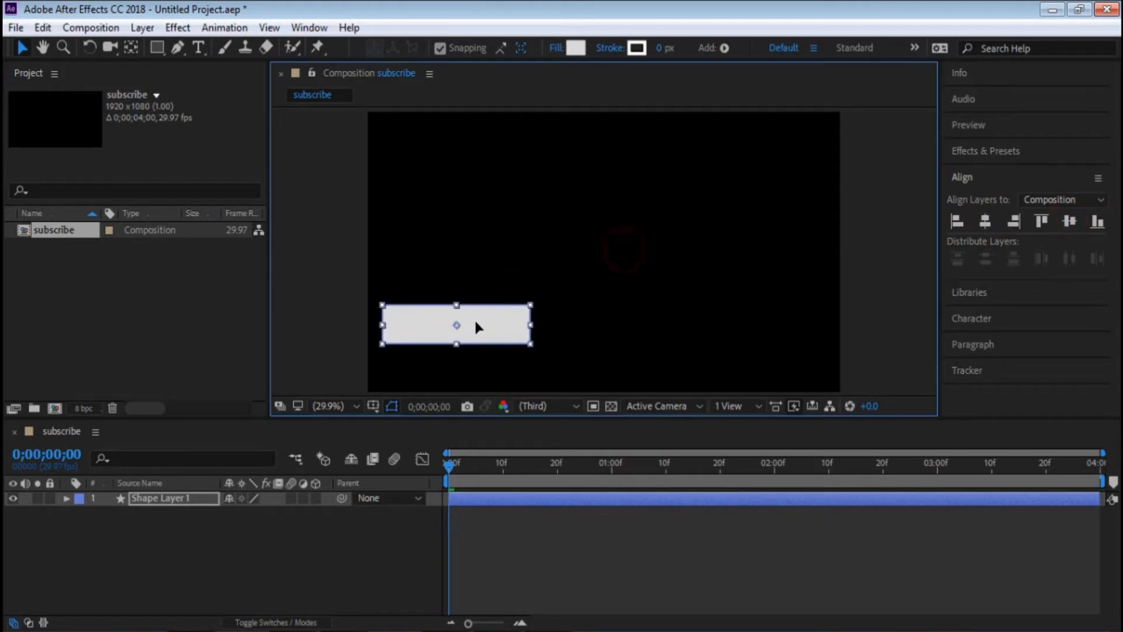
pyautogui.click(990, 221)
pyautogui.click(1074, 221)
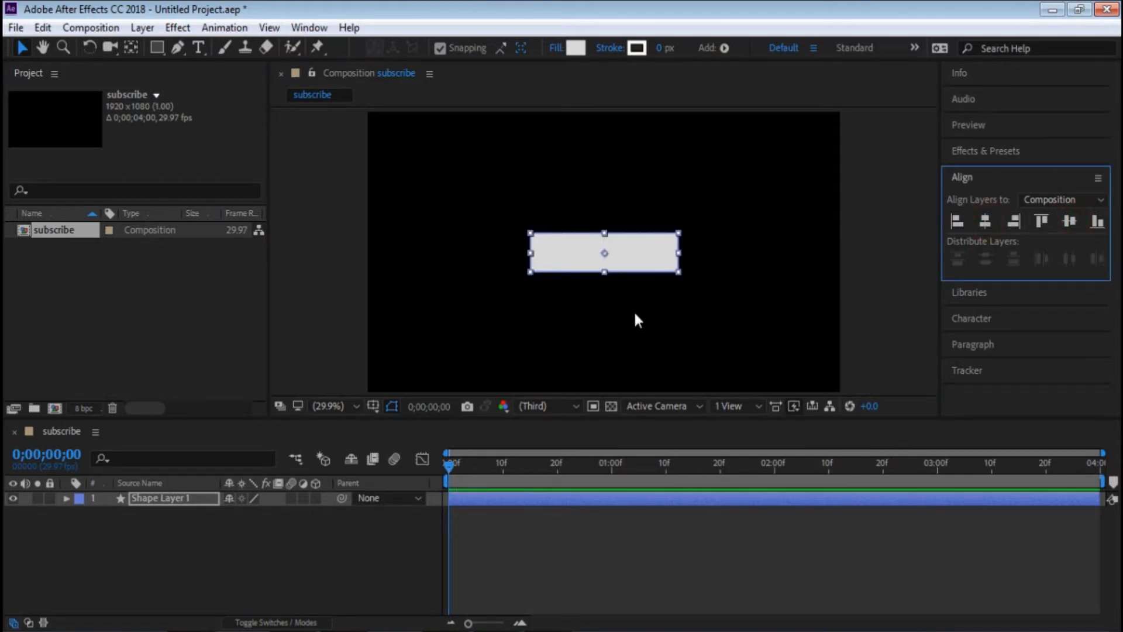
# - Move the rectangle's anchor point to the middle of its left edge using the Pan Behind tool with snapping enabled
pyautogui.click(679, 325)
pyautogui.click(595, 253)
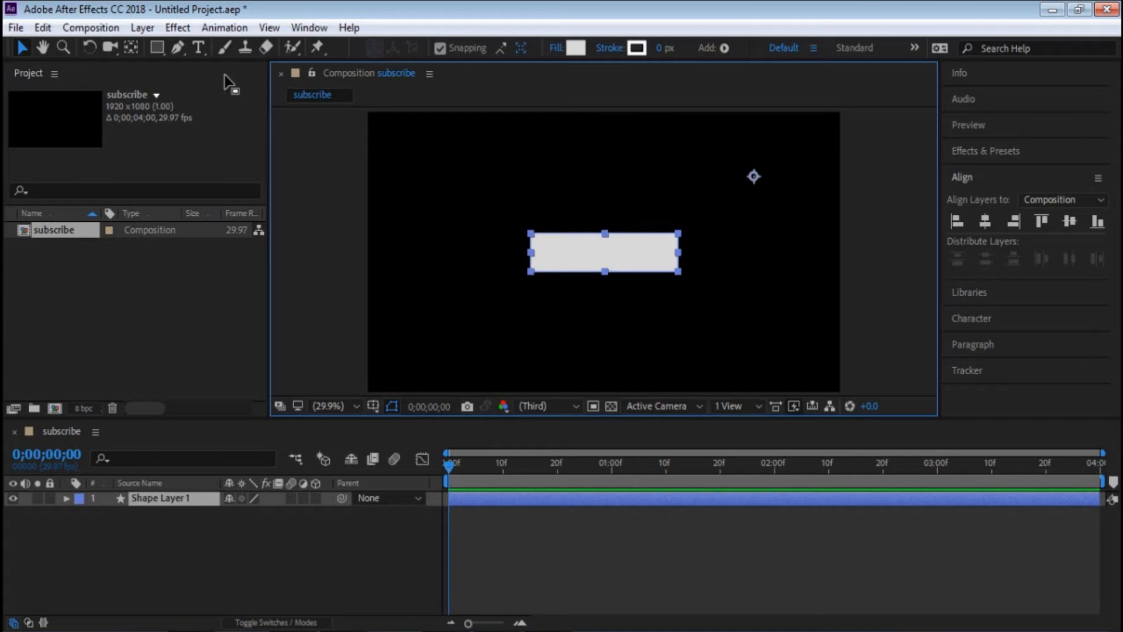
pyautogui.click(132, 48)
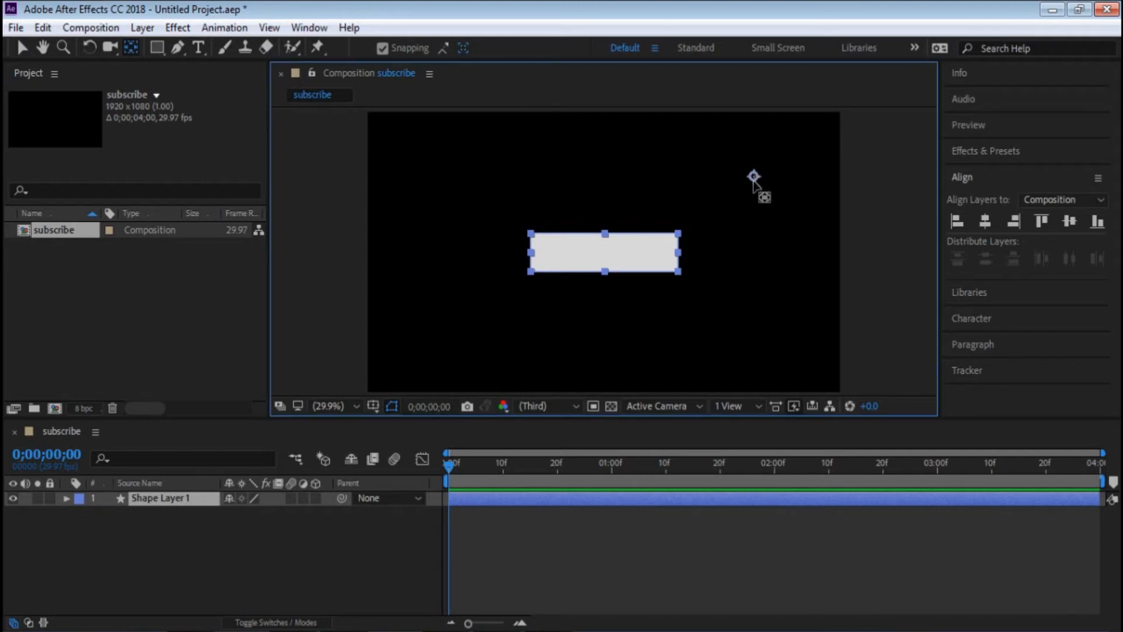
pyautogui.click(381, 48)
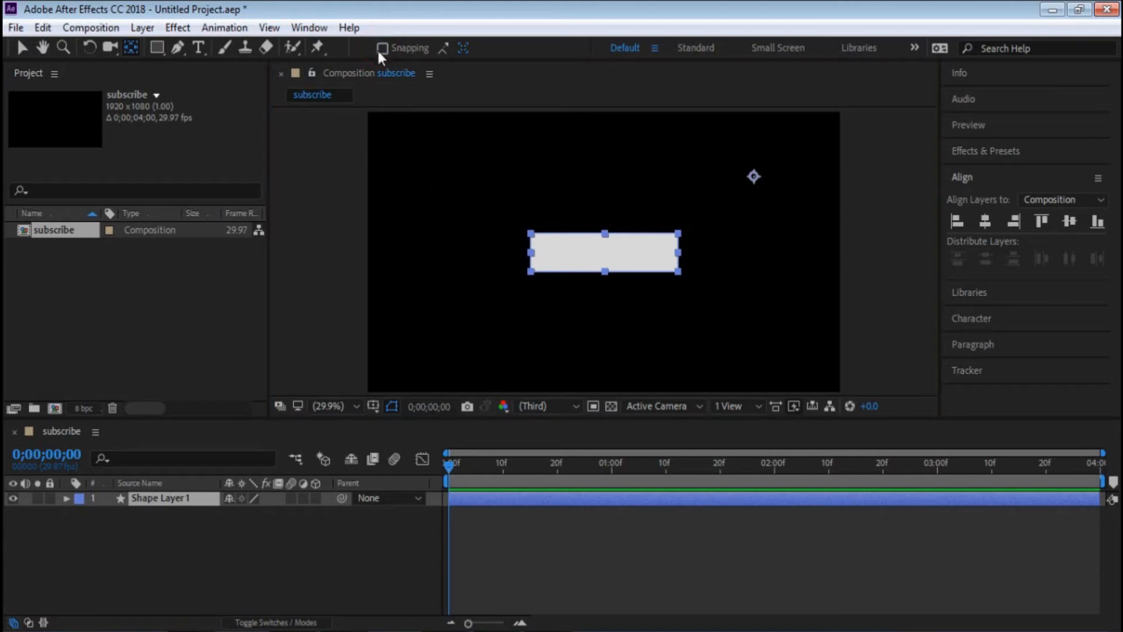
pyautogui.click(383, 48)
pyautogui.moveTo(755, 176); pyautogui.dragTo(533, 251)
pyautogui.click(384, 48)
pyautogui.click(383, 48)
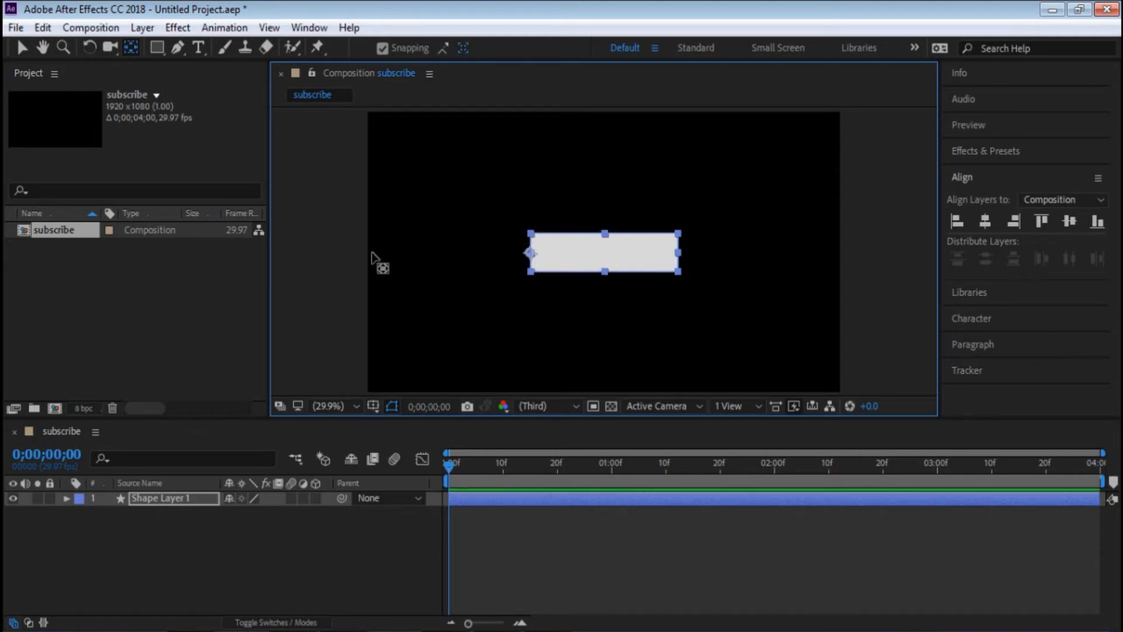
pyautogui.click(22, 47)
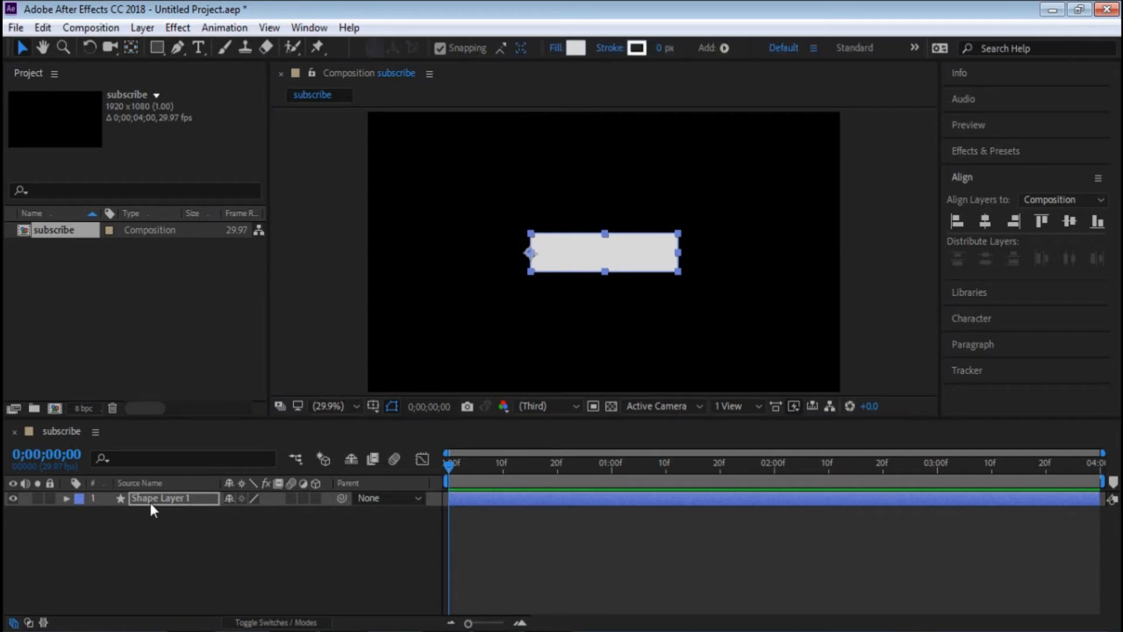
# - Reveal the Scale property of Shape Layer 1 and set its first keyframe at 0;00;01;00
pyautogui.click(108, 513)
pyautogui.click(189, 500)
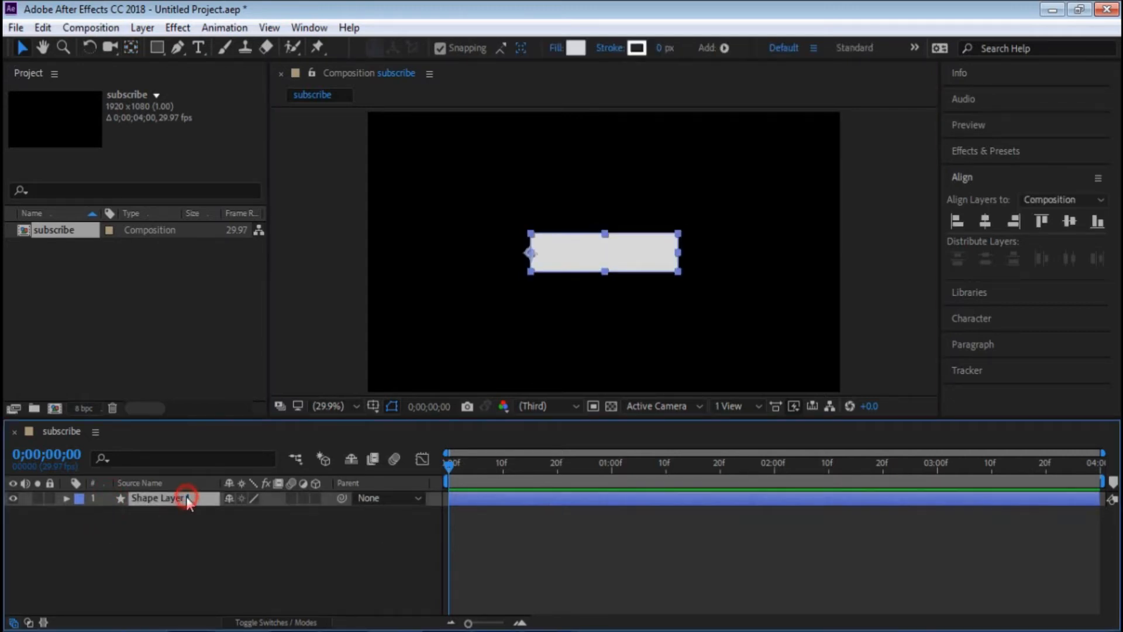
pyautogui.press('s')
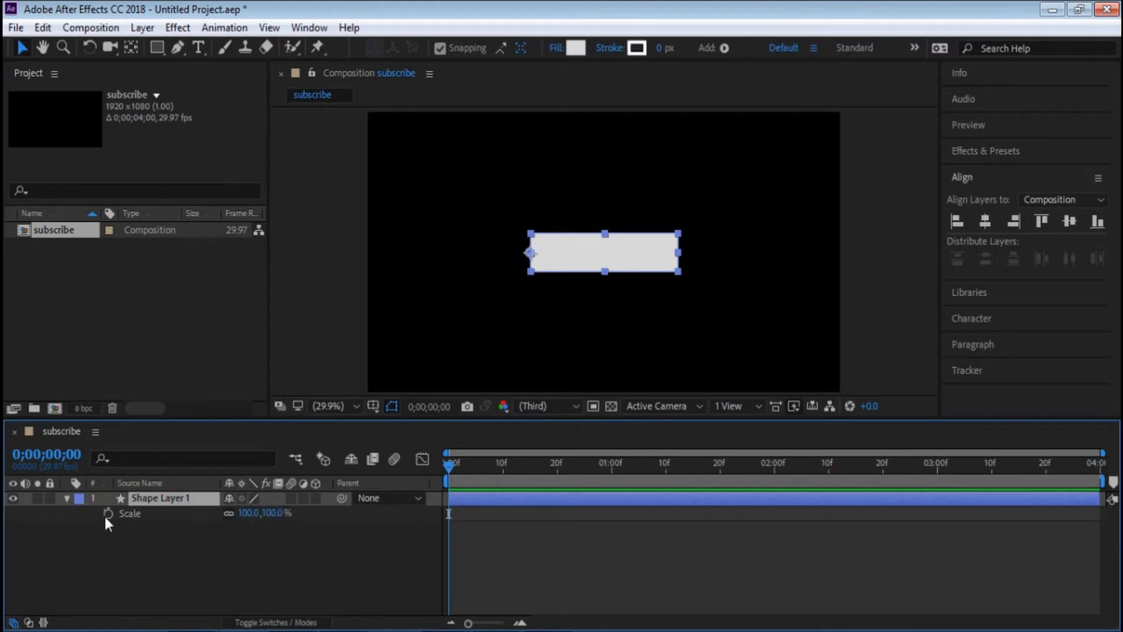
pyautogui.click(611, 468)
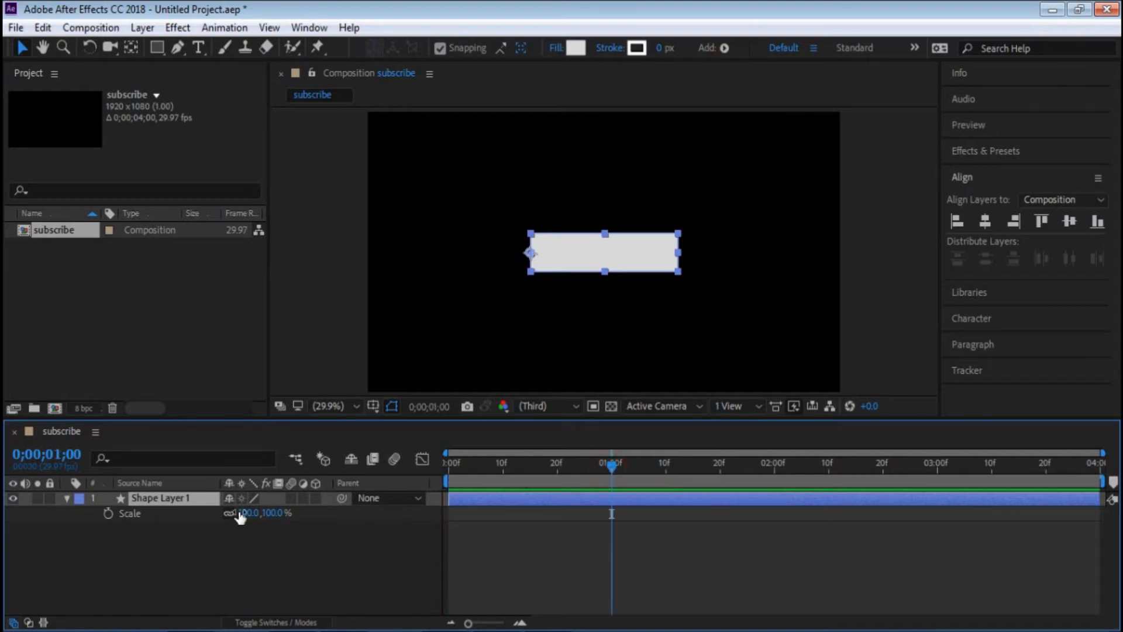
pyautogui.click(108, 514)
# - Unlink the scale proportions, set the horizontal Scale to 0% at 0;00;00;00, and scrub through the reveal
pyautogui.moveTo(611, 466); pyautogui.dragTo(413, 467)
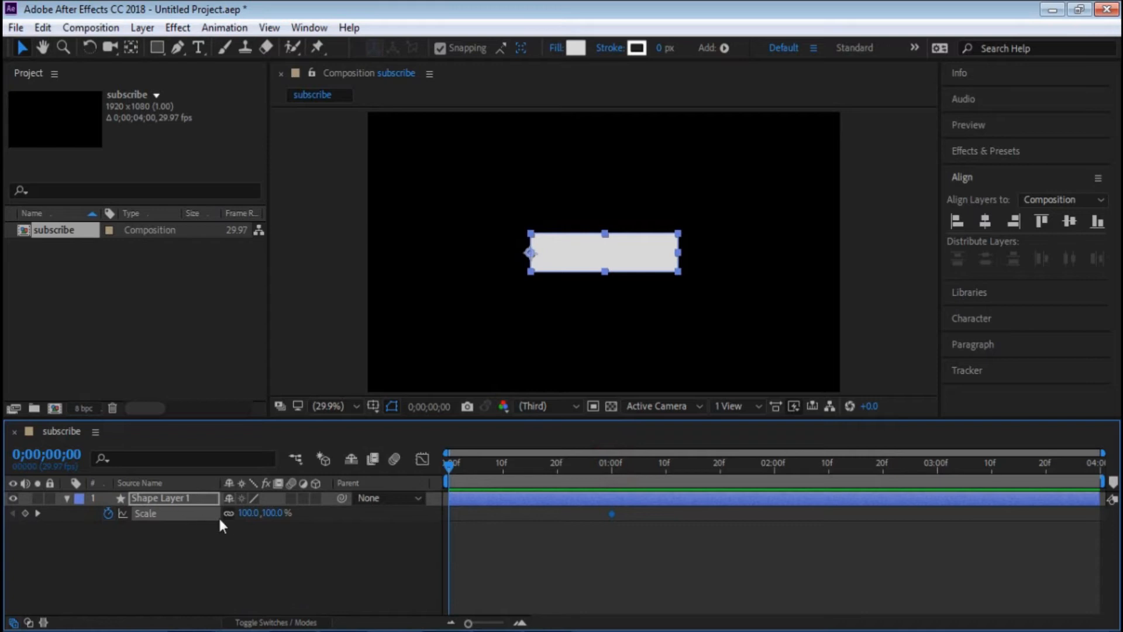
pyautogui.click(248, 514)
pyautogui.click(251, 513)
pyautogui.write('0')
pyautogui.click(287, 523)
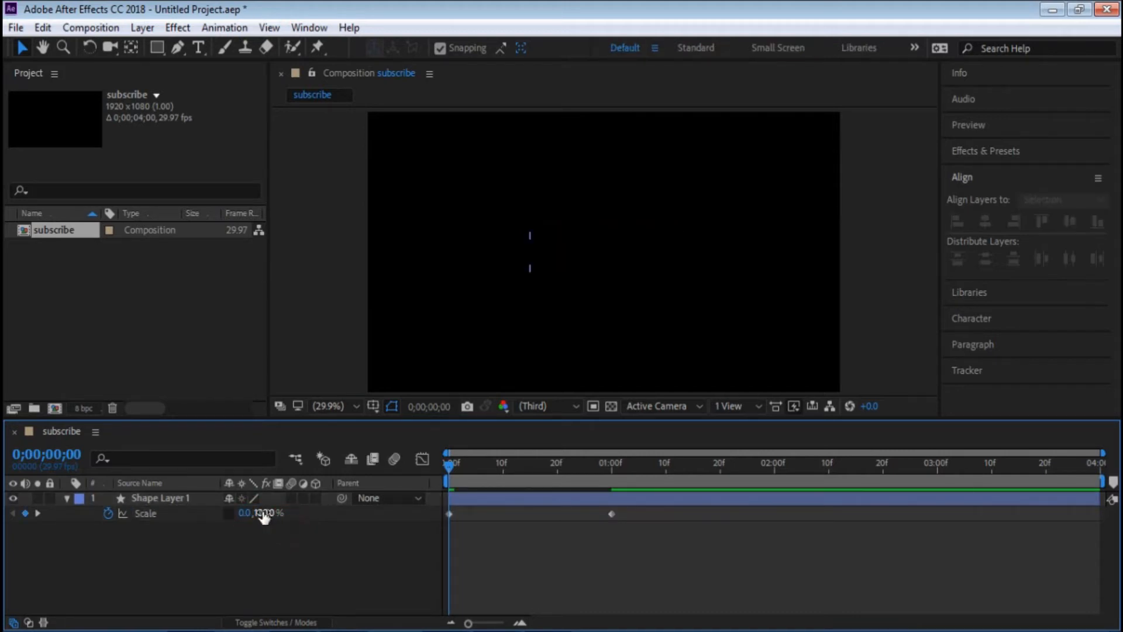
pyautogui.moveTo(445, 466); pyautogui.dragTo(453, 468)
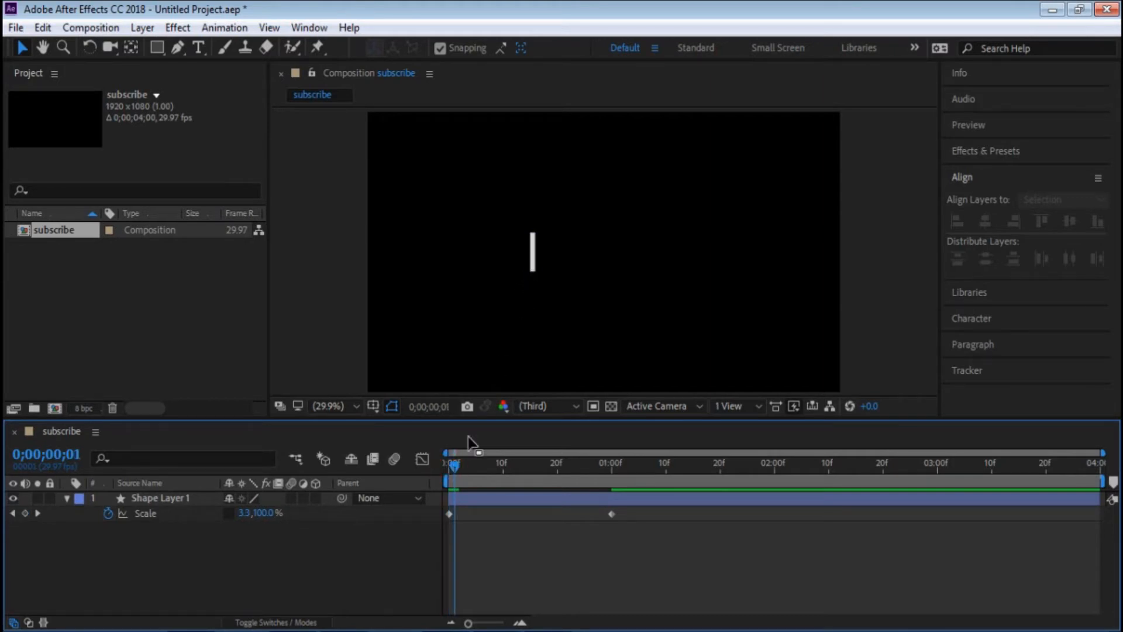
pyautogui.moveTo(455, 471); pyautogui.dragTo(319, 492)
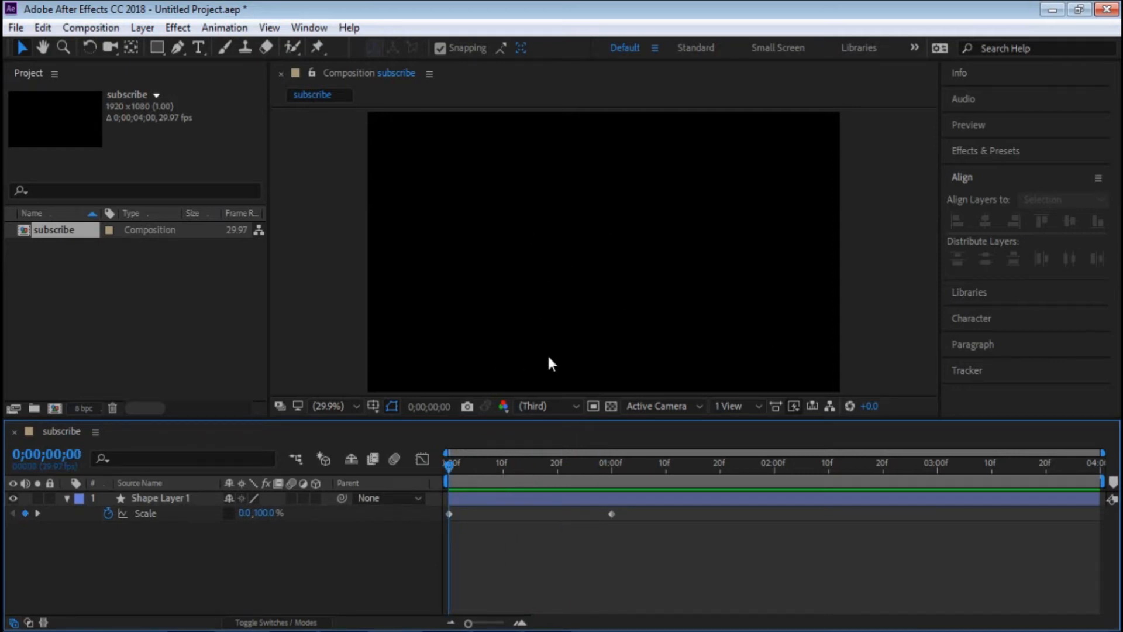
pyautogui.click(528, 464)
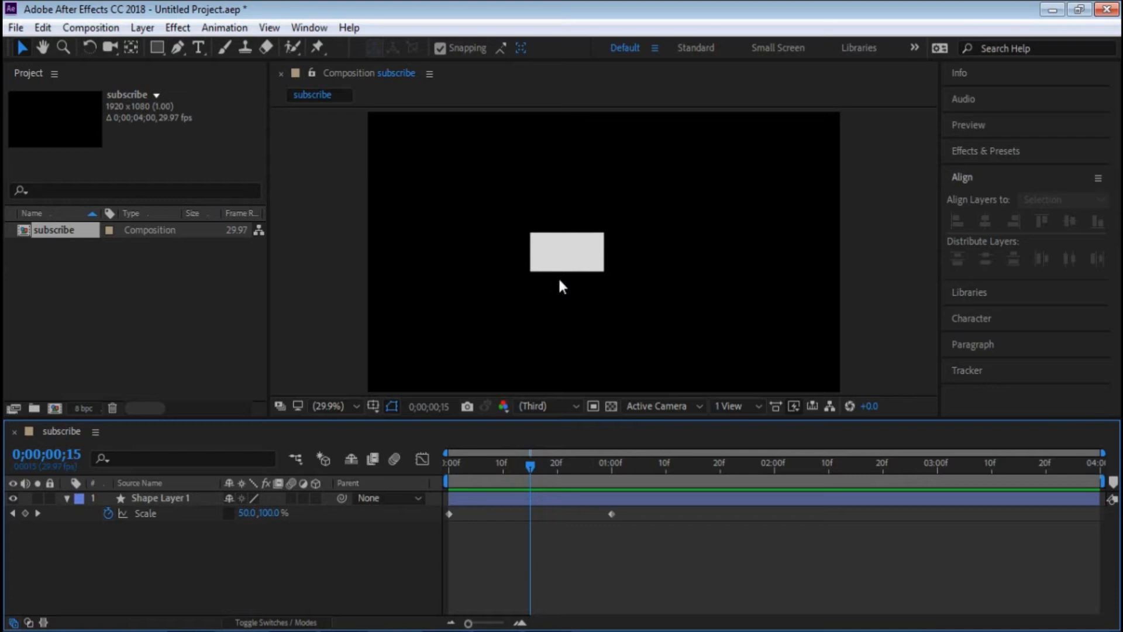
pyautogui.moveTo(536, 468); pyautogui.dragTo(615, 469)
# - Move the rectangle's anchor point to the middle of its bottom edge with the Pan Behind tool
pyautogui.click(623, 250)
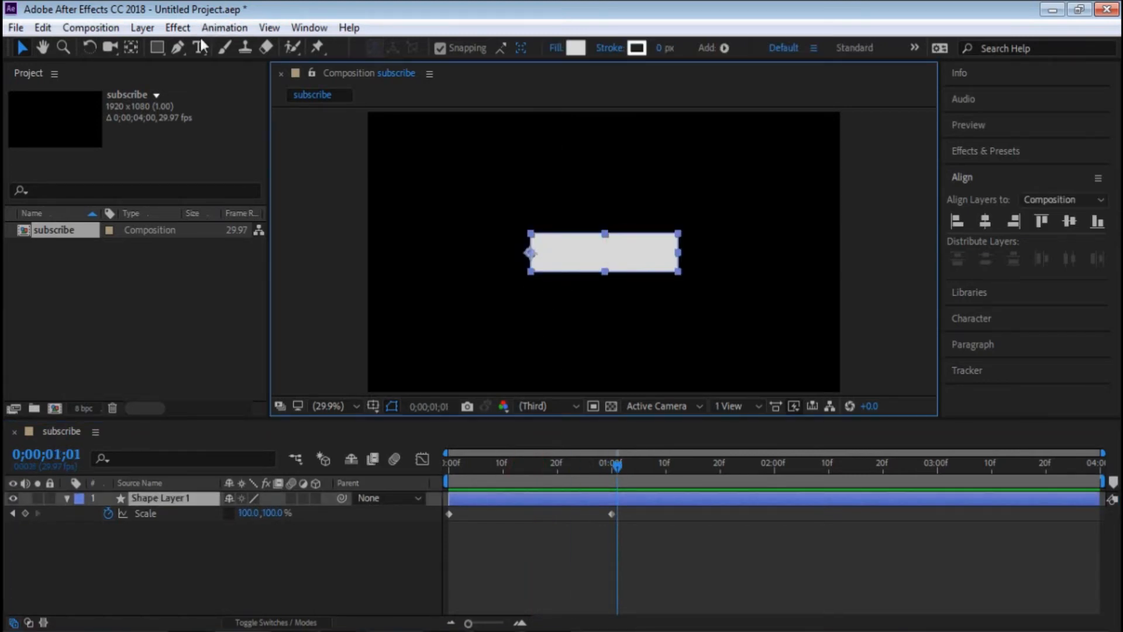
pyautogui.click(131, 48)
pyautogui.moveTo(529, 252); pyautogui.dragTo(599, 278)
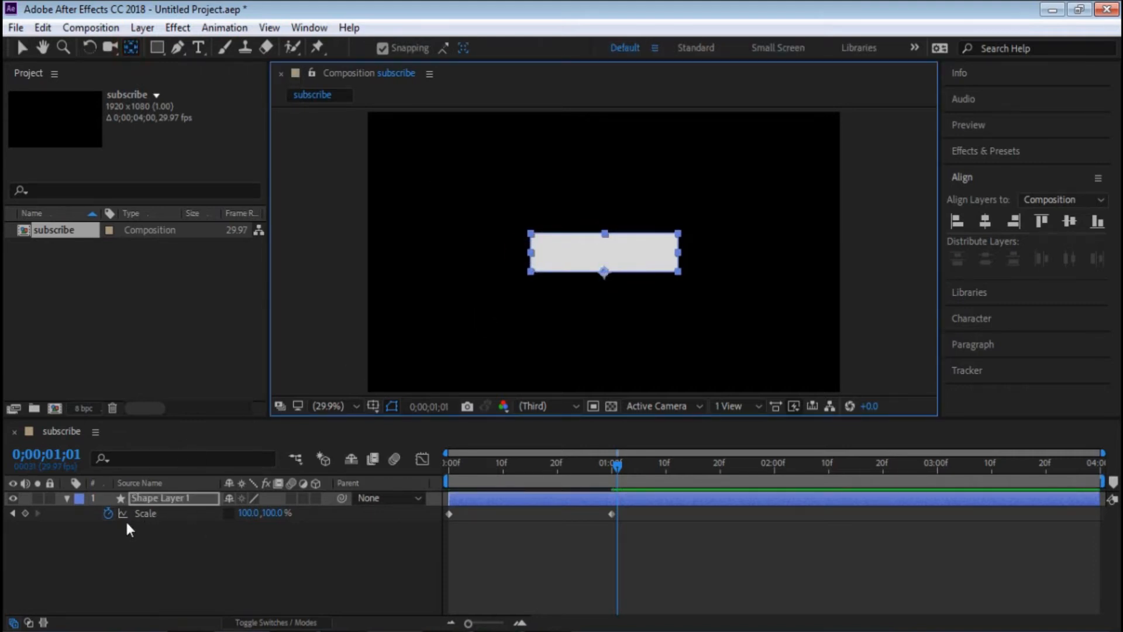
# - Change the Scale keyframe at 0;00;00;00 to 100% horizontal and 0% vertical, and preview the upward growth
pyautogui.moveTo(502, 459); pyautogui.dragTo(437, 462)
pyautogui.click(451, 514)
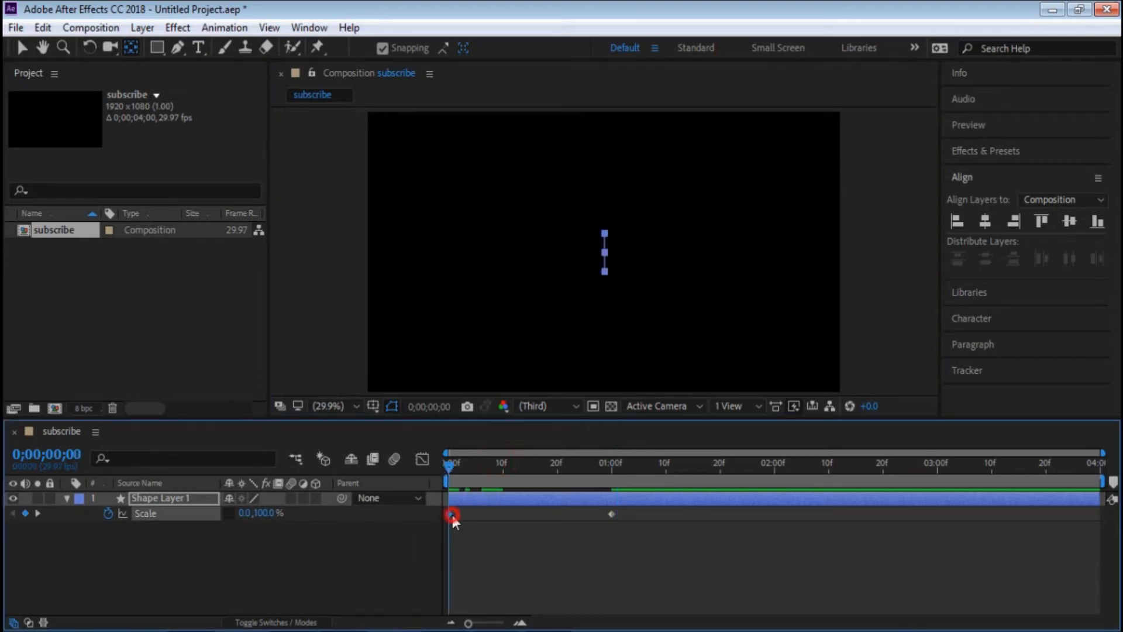
pyautogui.moveTo(447, 466)
pyautogui.mouseDown()
pyautogui.moveTo(564, 474)
pyautogui.moveTo(429, 474)
pyautogui.mouseUp()
pyautogui.click(244, 512)
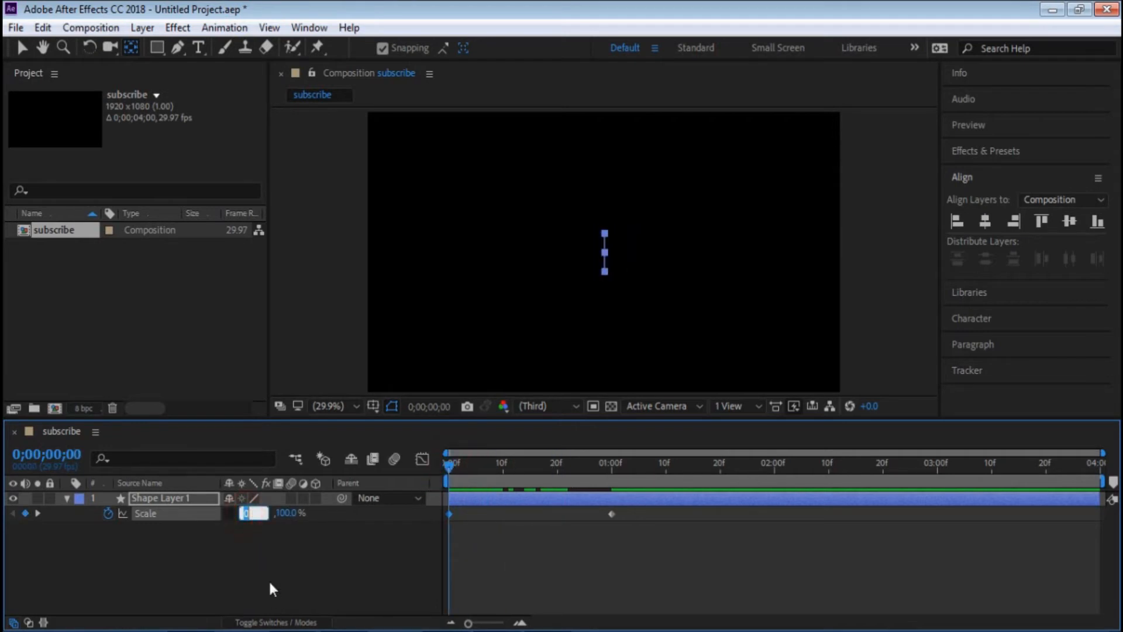
pyautogui.write('0')
pyautogui.press('BackSpace')
pyautogui.write('100')
pyautogui.click(282, 512)
pyautogui.write('0')
pyautogui.press('Return')
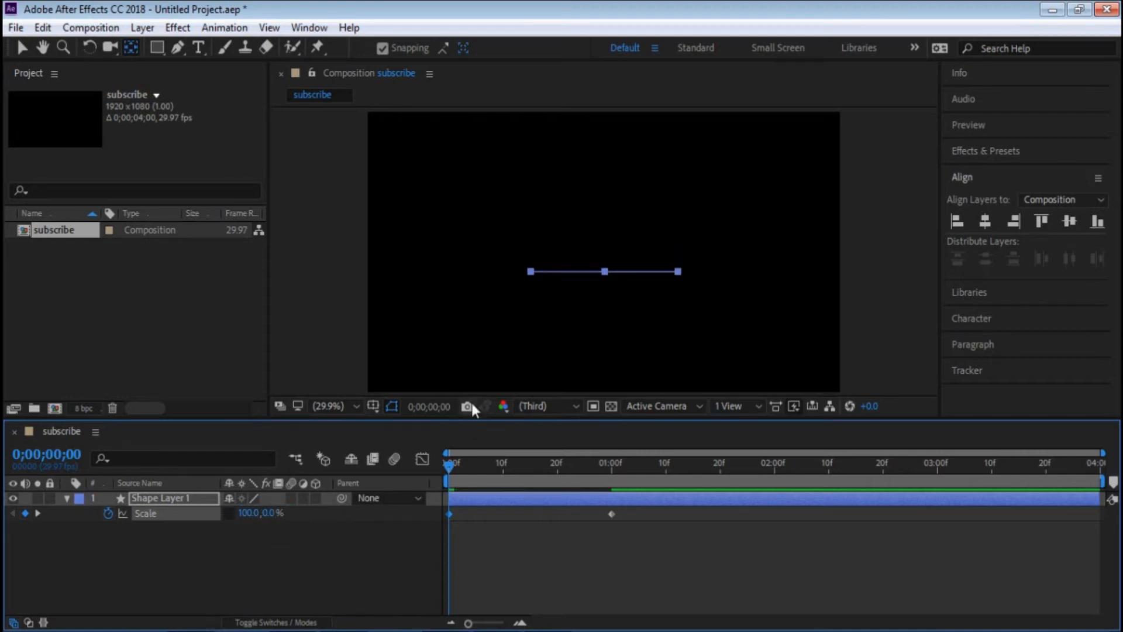
pyautogui.moveTo(451, 465)
pyautogui.mouseDown()
pyautogui.moveTo(644, 455)
pyautogui.moveTo(459, 441)
pyautogui.moveTo(449, 450)
pyautogui.mouseUp()
pyautogui.click(327, 346)
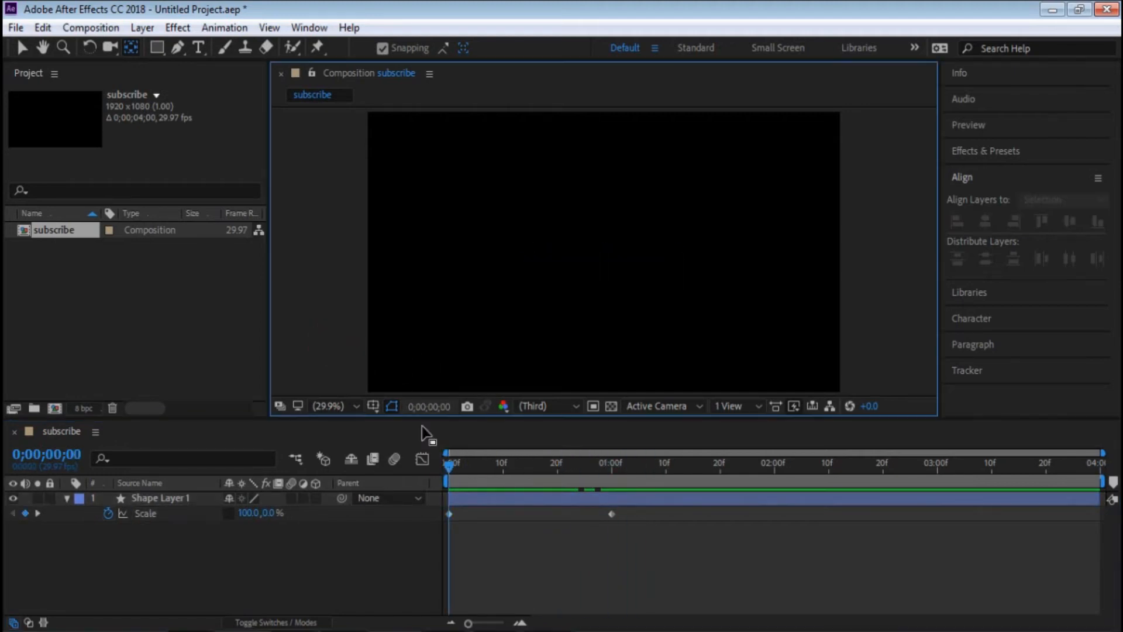
pyautogui.click(22, 47)
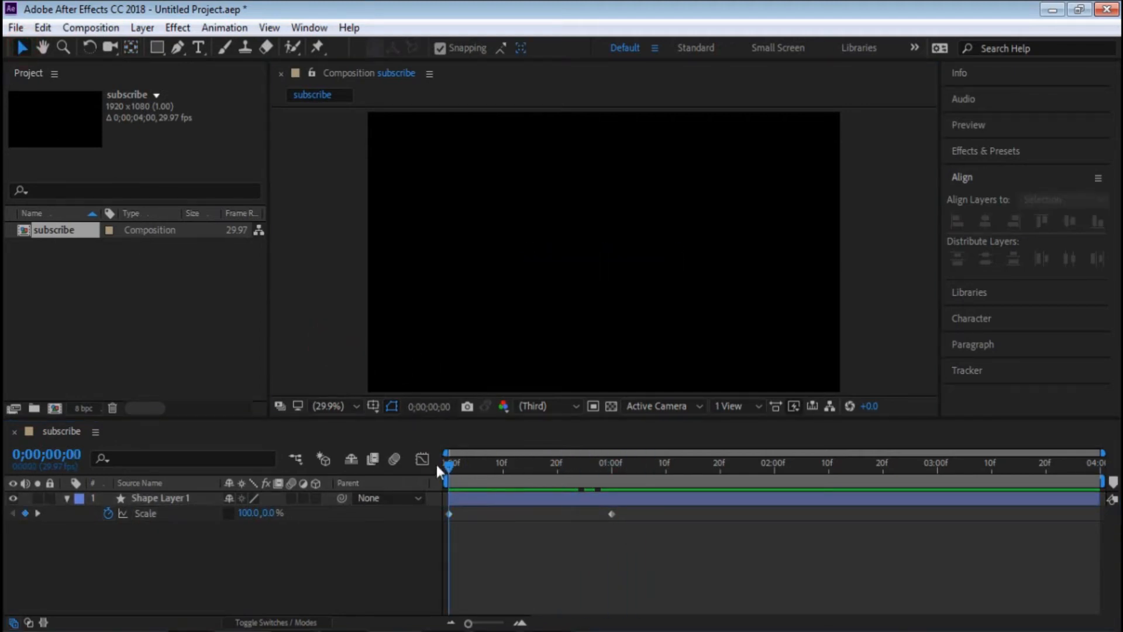
pyautogui.moveTo(444, 463); pyautogui.dragTo(317, 475)
pyautogui.moveTo(454, 469); pyautogui.dragTo(354, 445)
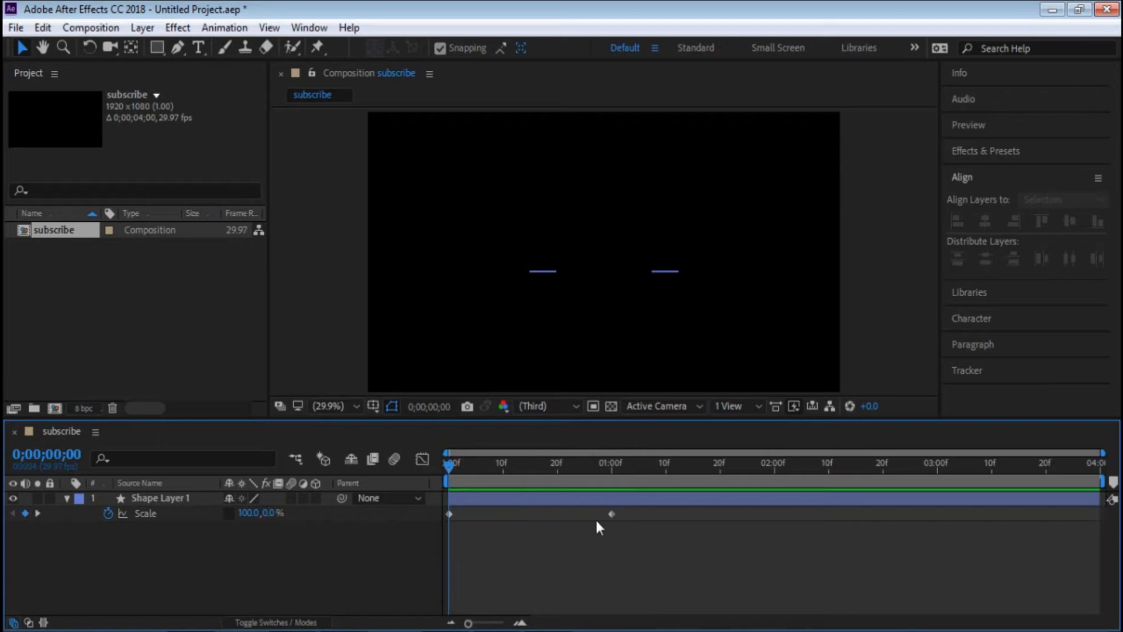
# - Set the Scale keyframe at 0;00;00;00 back to 0% horizontal and 100% vertical
pyautogui.click(571, 499)
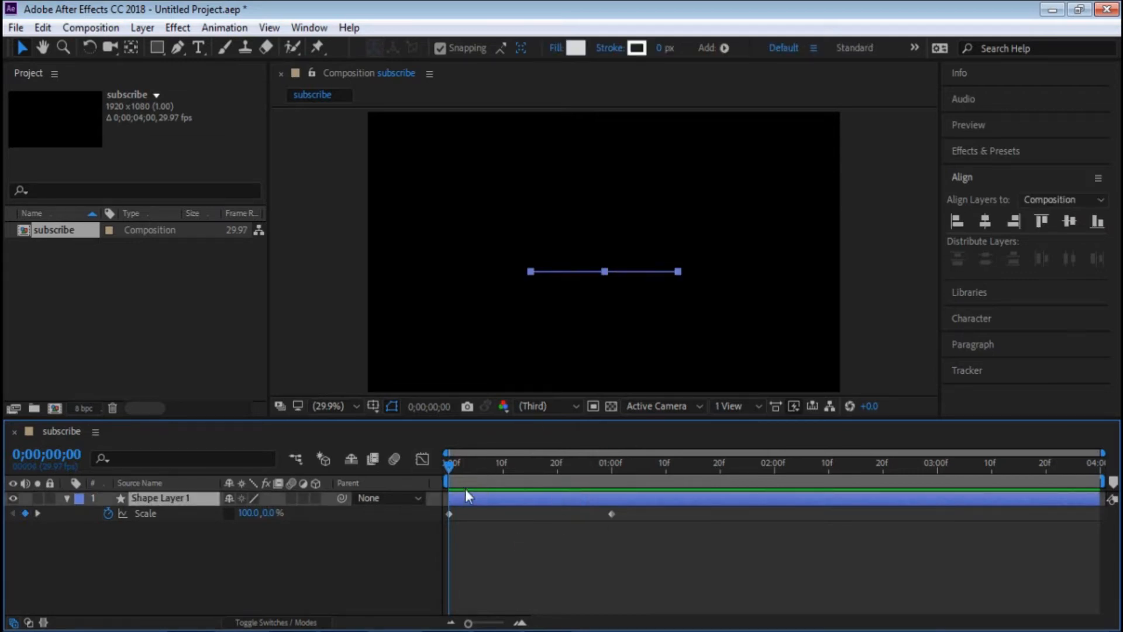
pyautogui.click(247, 513)
pyautogui.write('0')
pyautogui.click(282, 511)
pyautogui.click(265, 512)
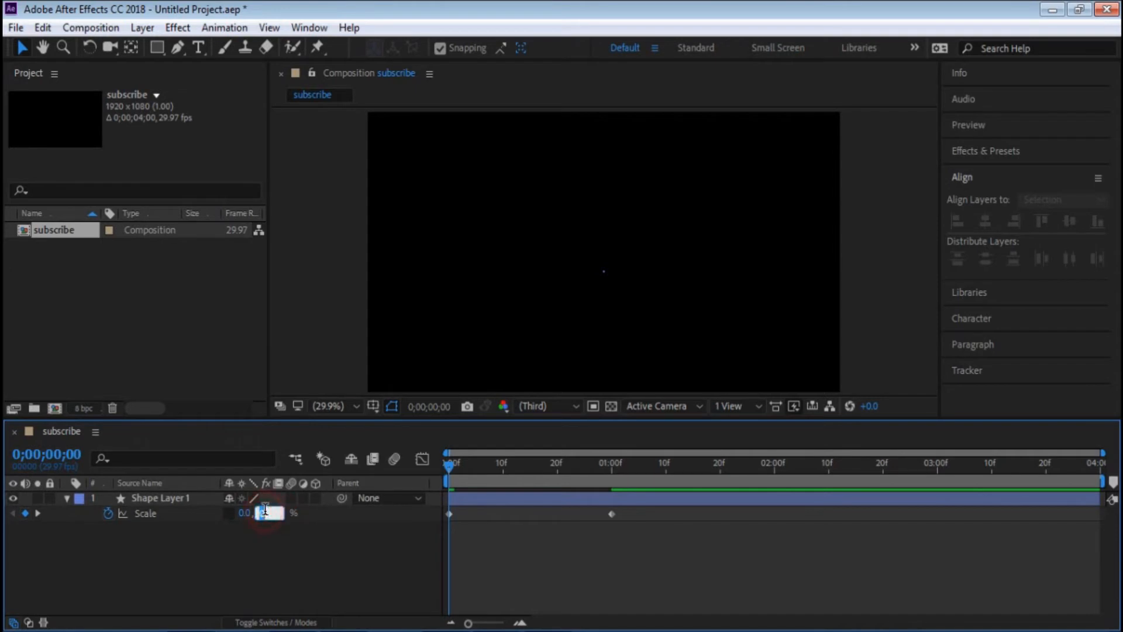
pyautogui.write('100')
pyautogui.press('Return')
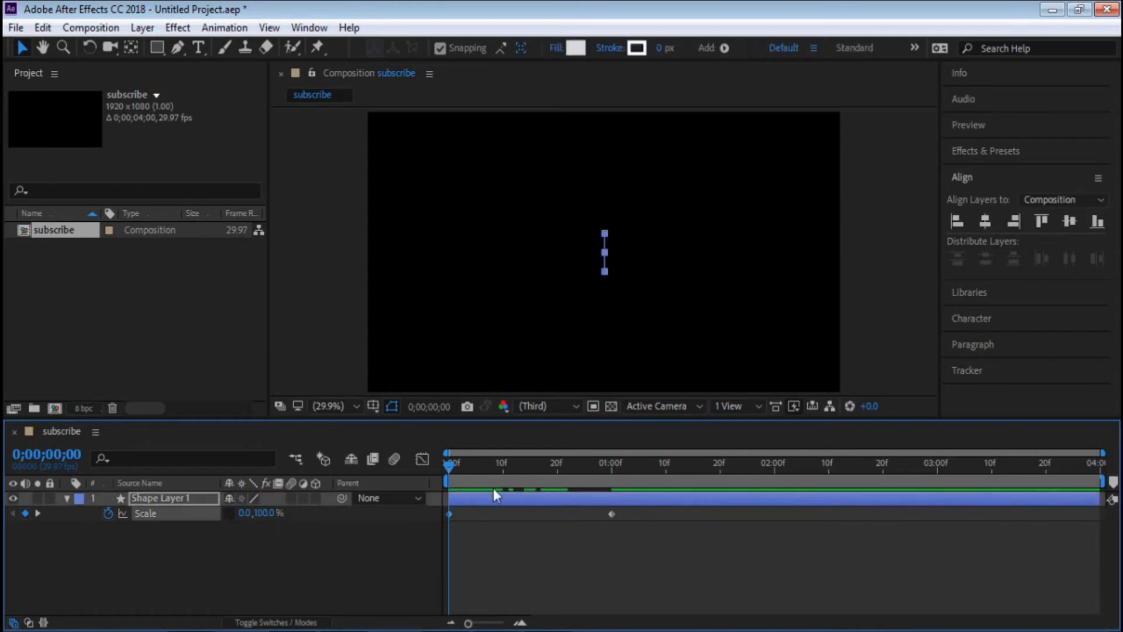
# - At the 0;00;01;00 keyframe, return the rectangle's anchor point to the middle of its left edge
pyautogui.click(39, 513)
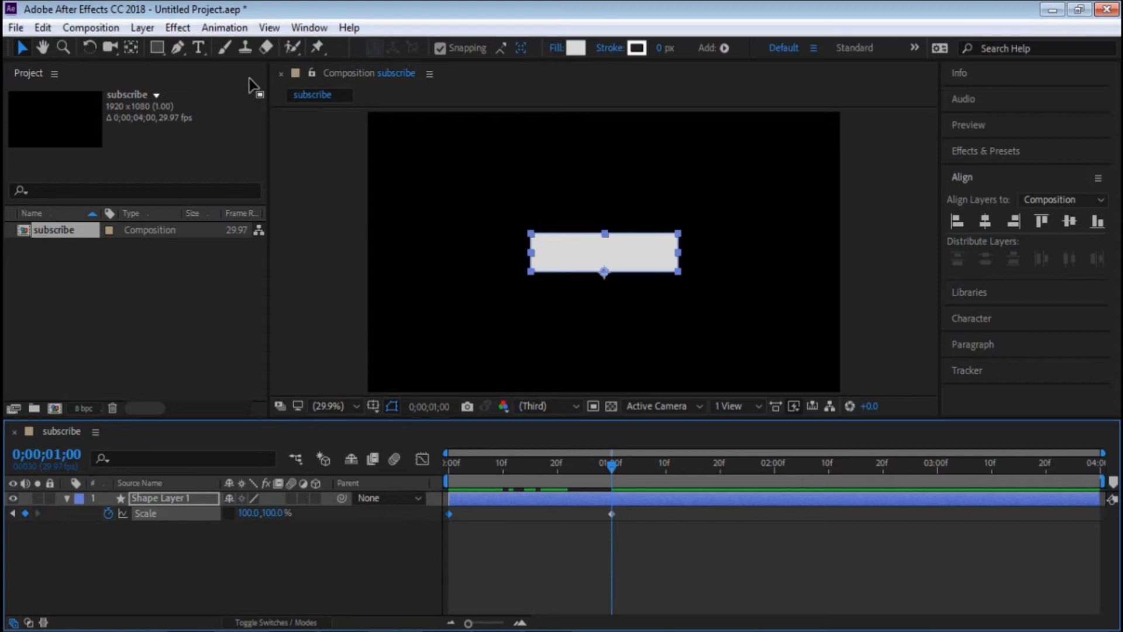
pyautogui.click(131, 49)
pyautogui.click(605, 270)
pyautogui.moveTo(573, 267); pyautogui.dragTo(531, 252)
pyautogui.click(684, 344)
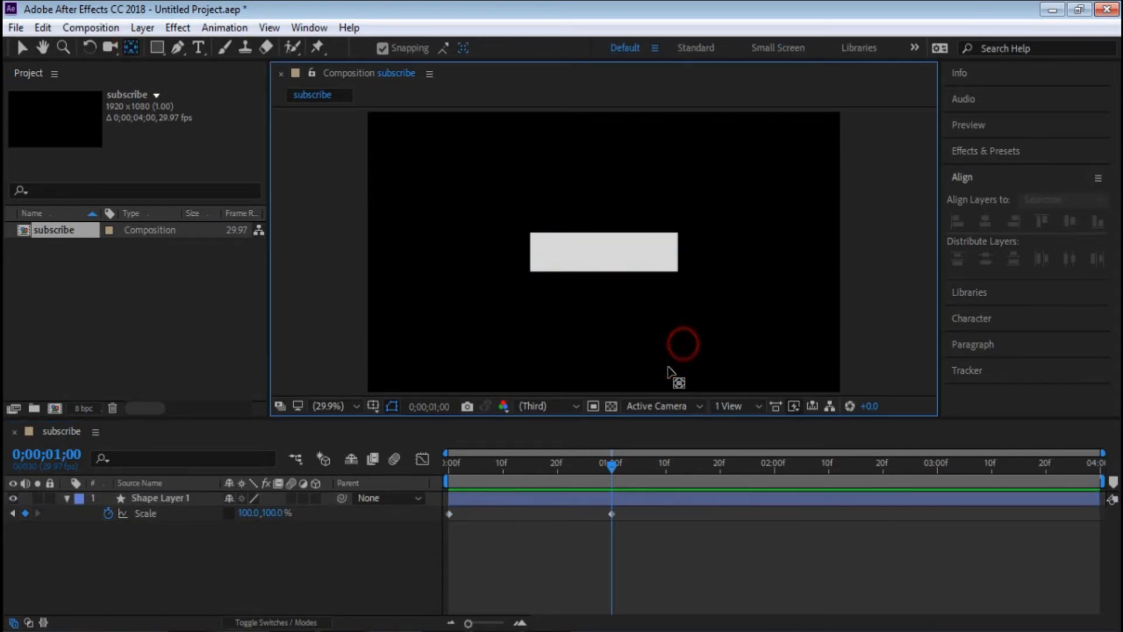
# - Add a Scale keyframe at 0;00;03;00 that holds the rectangle at full size
pyautogui.click(594, 465)
pyautogui.moveTo(593, 467); pyautogui.dragTo(940, 486)
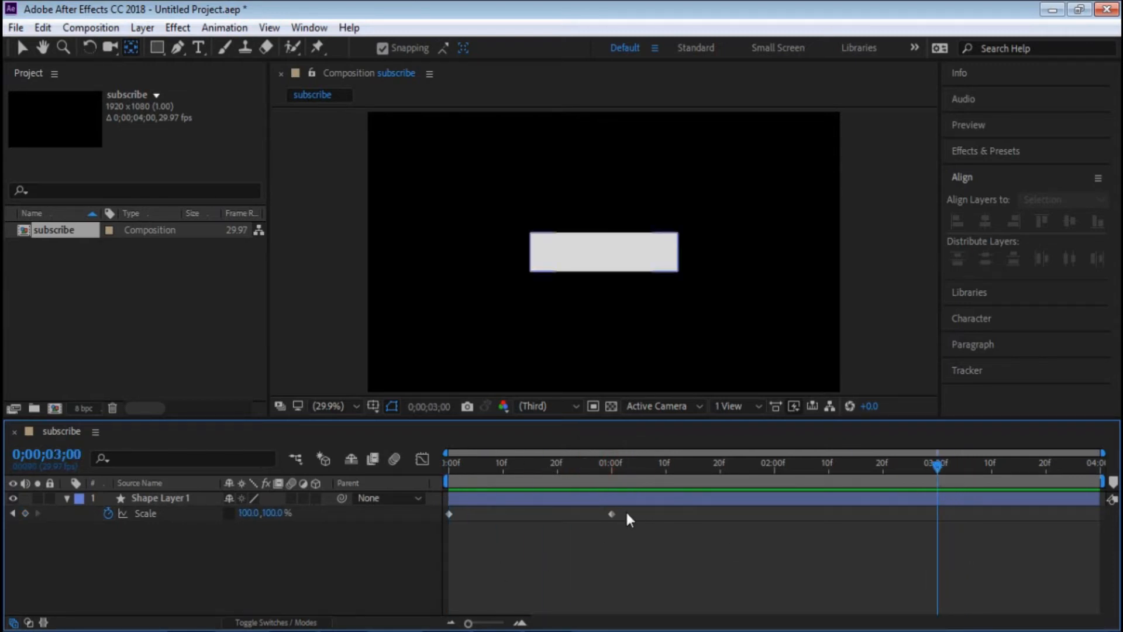
pyautogui.click(612, 514)
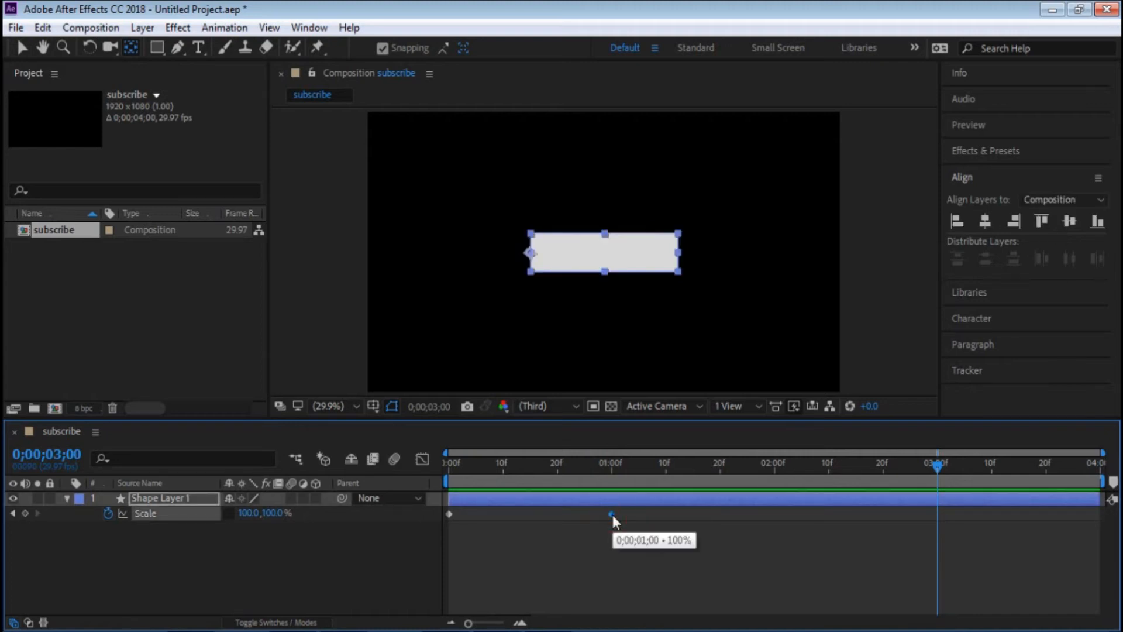
pyautogui.click(25, 513)
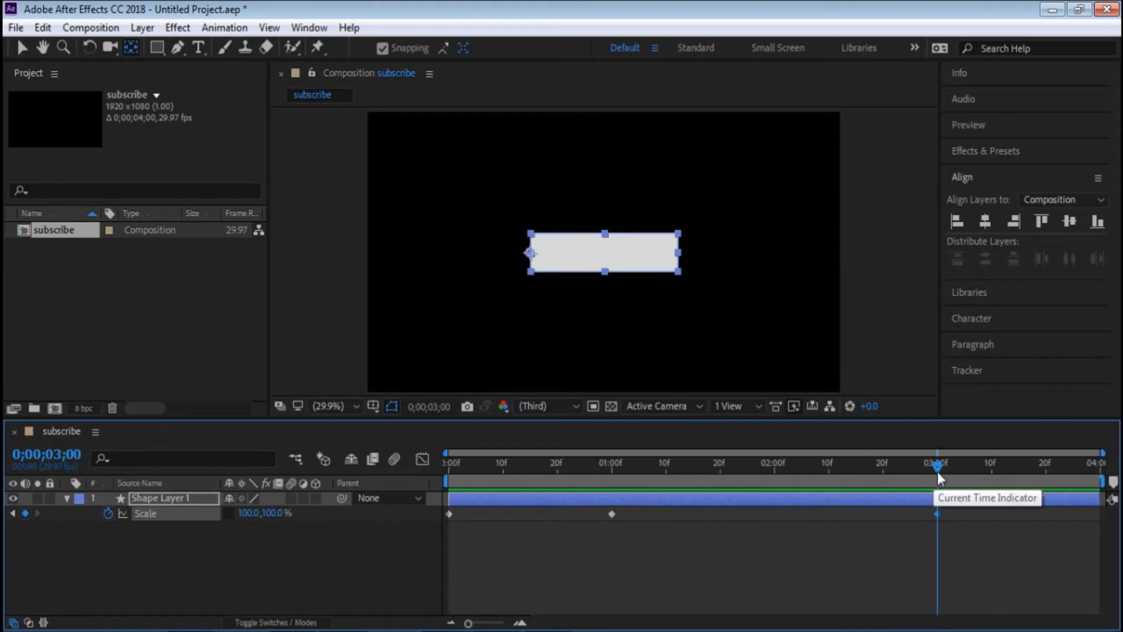
# - Copy the first Scale keyframe, paste it at 0;00;03;29, and play the animation from the start
pyautogui.moveTo(938, 479); pyautogui.dragTo(1106, 479)
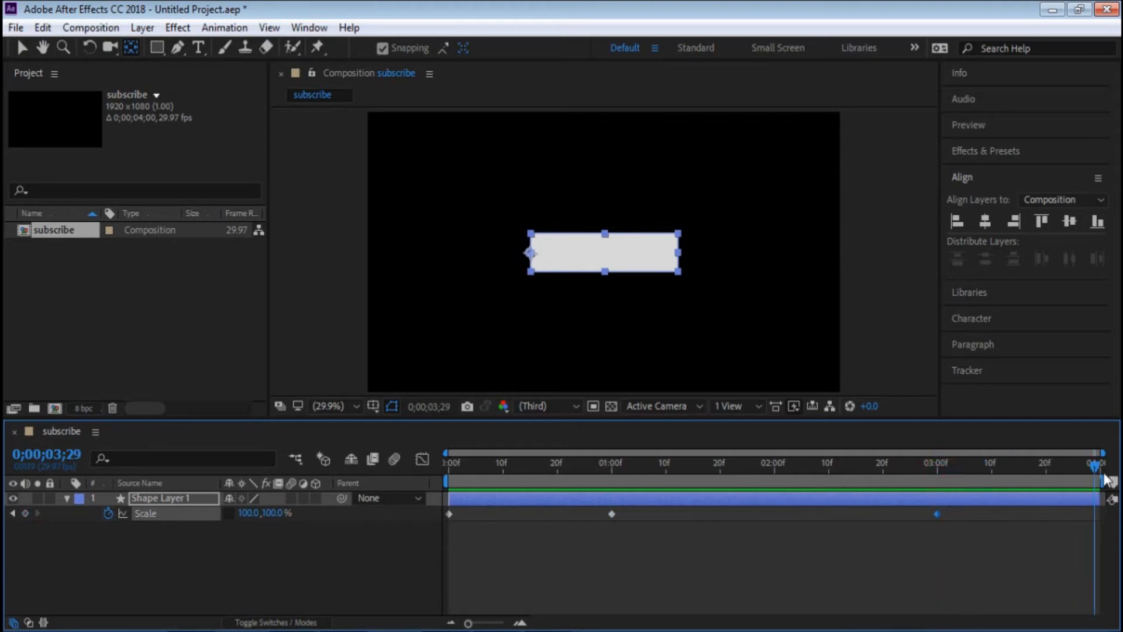
pyautogui.click(1096, 464)
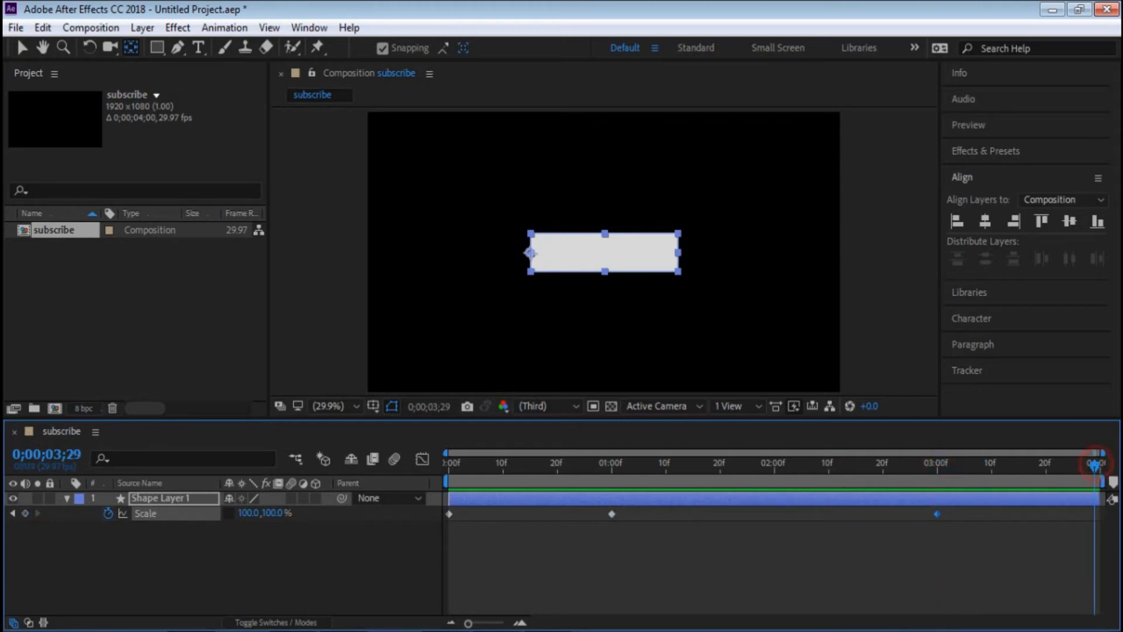
pyautogui.click(450, 514)
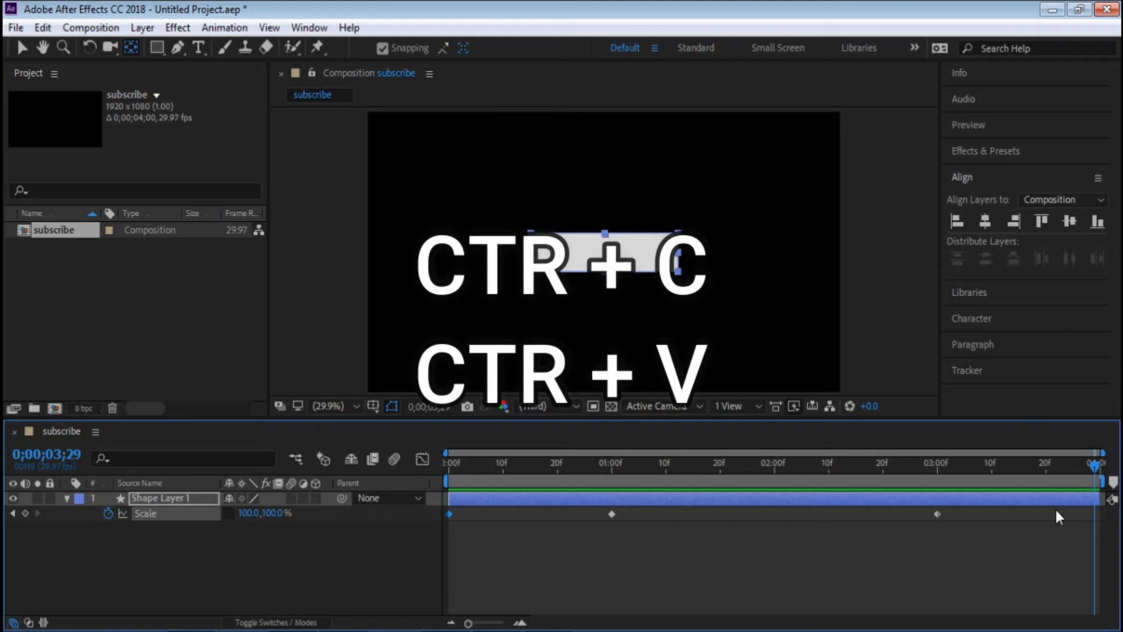
pyautogui.hotkey('ctrl', 'v')
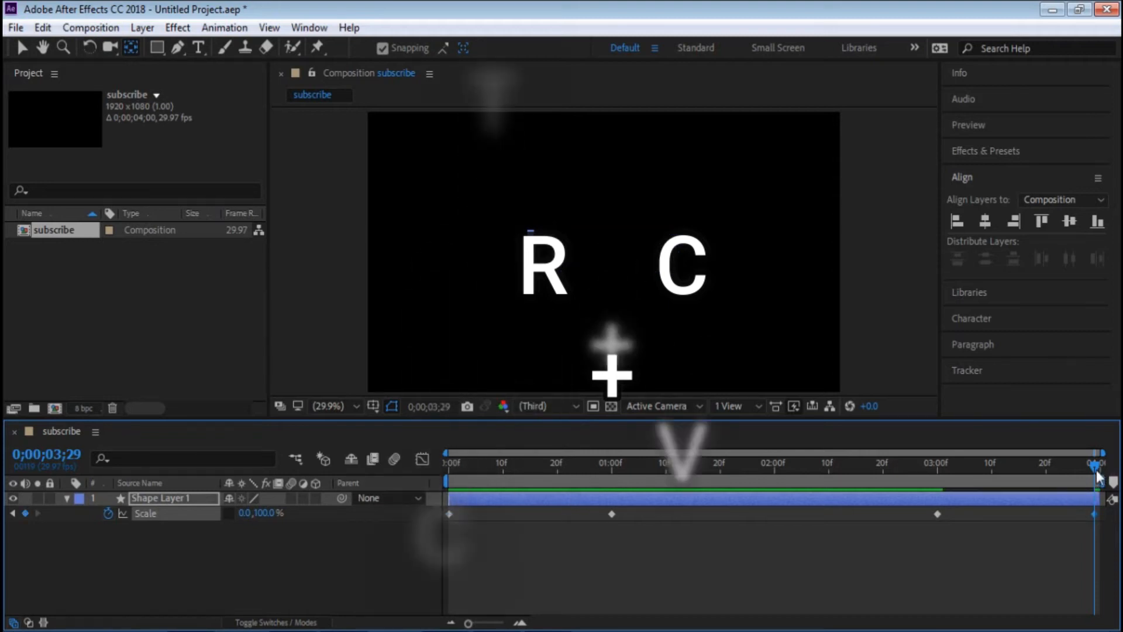
pyautogui.press('Home')
pyautogui.press('space')
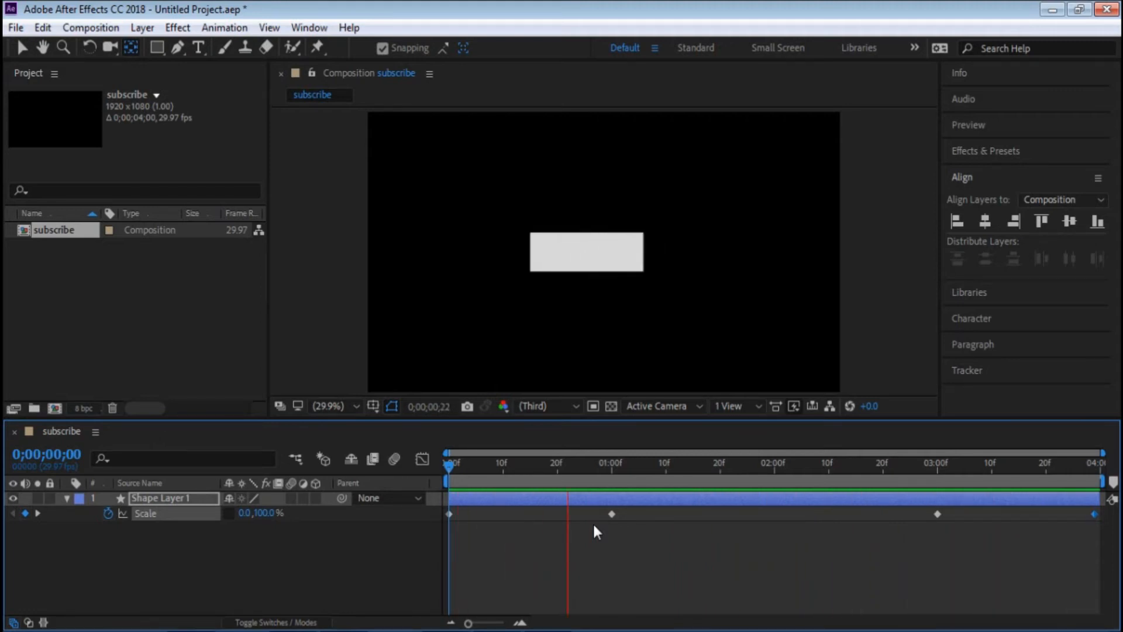
pyautogui.press('space')
# - Select the last three Scale keyframes and apply Easy Ease to them
pyautogui.click(647, 593)
pyautogui.moveTo(450, 544); pyautogui.dragTo(1095, 503)
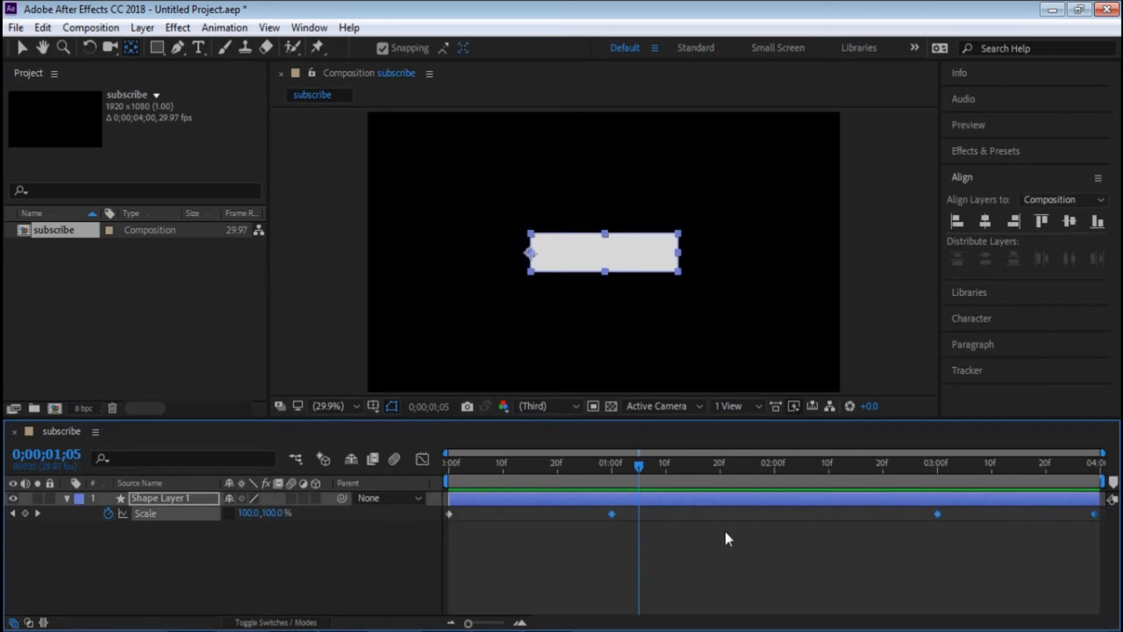
pyautogui.rightClick(612, 514)
pyautogui.moveTo(683, 506)
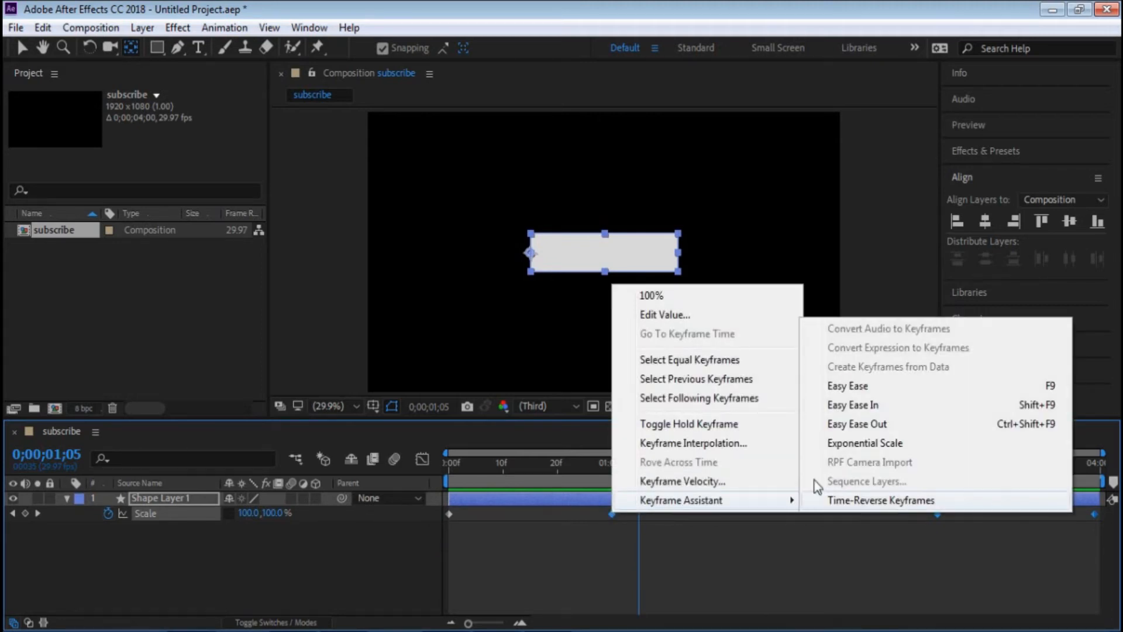
pyautogui.click(849, 389)
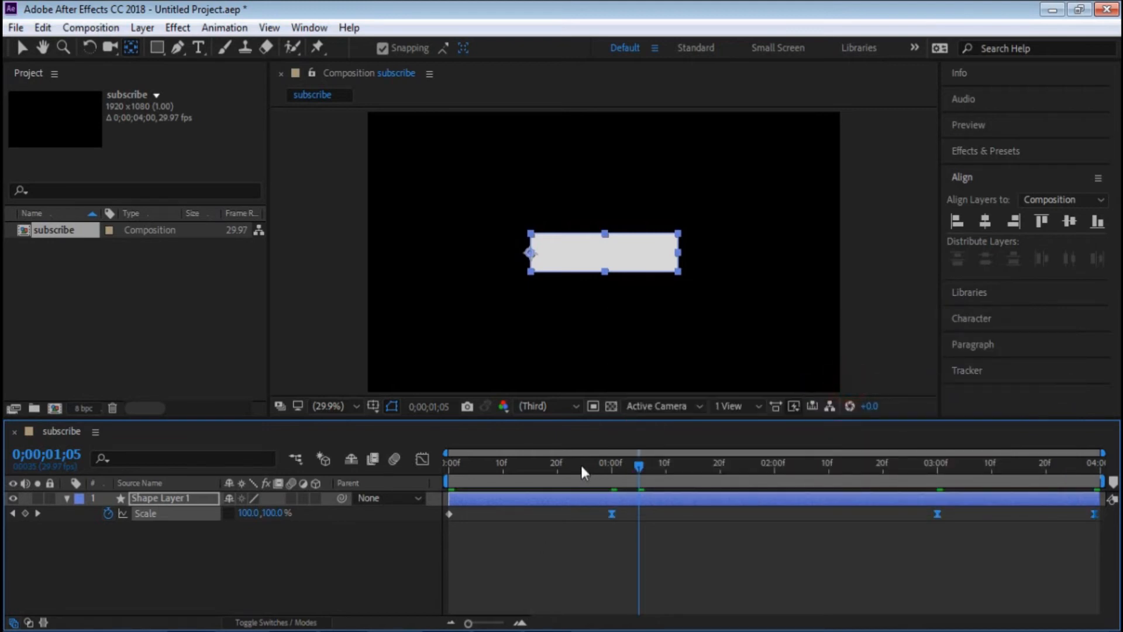
# - Apply Easy Ease to the first Scale keyframe and play the animation from the start
pyautogui.click(449, 513)
pyautogui.rightClick(449, 514)
pyautogui.moveTo(579, 502)
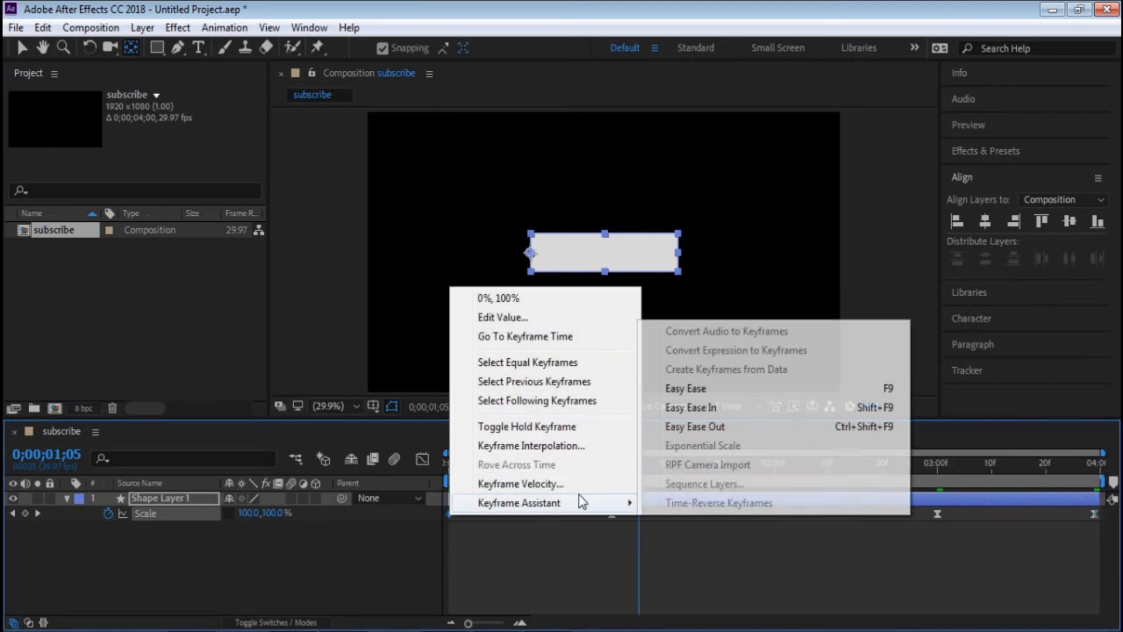
pyautogui.click(696, 388)
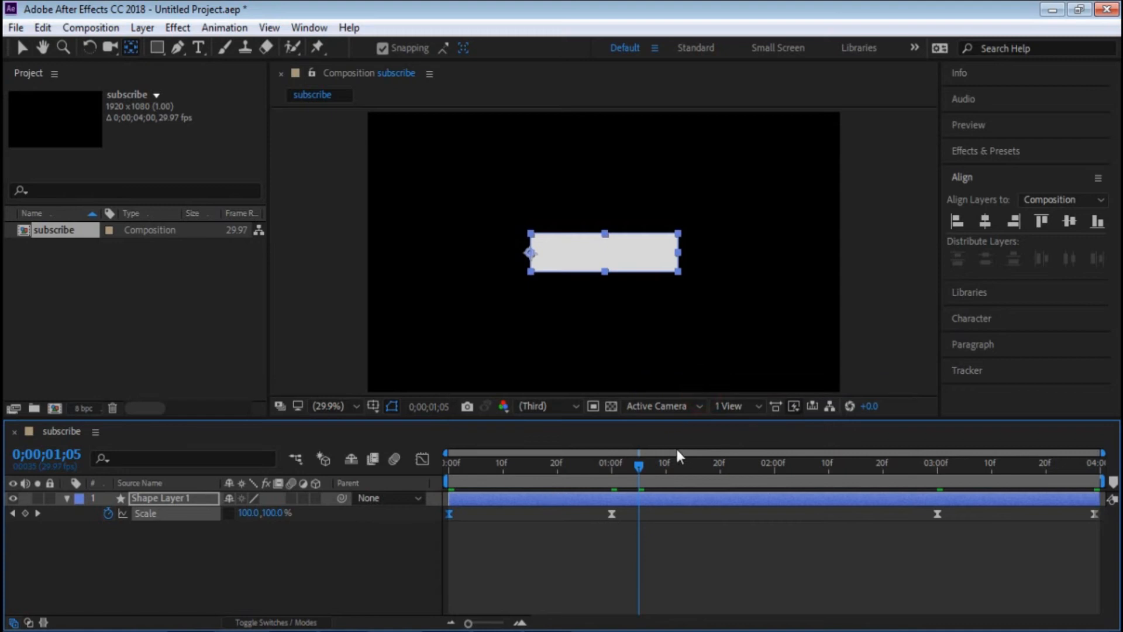
pyautogui.moveTo(636, 468); pyautogui.dragTo(286, 461)
pyautogui.press('space')
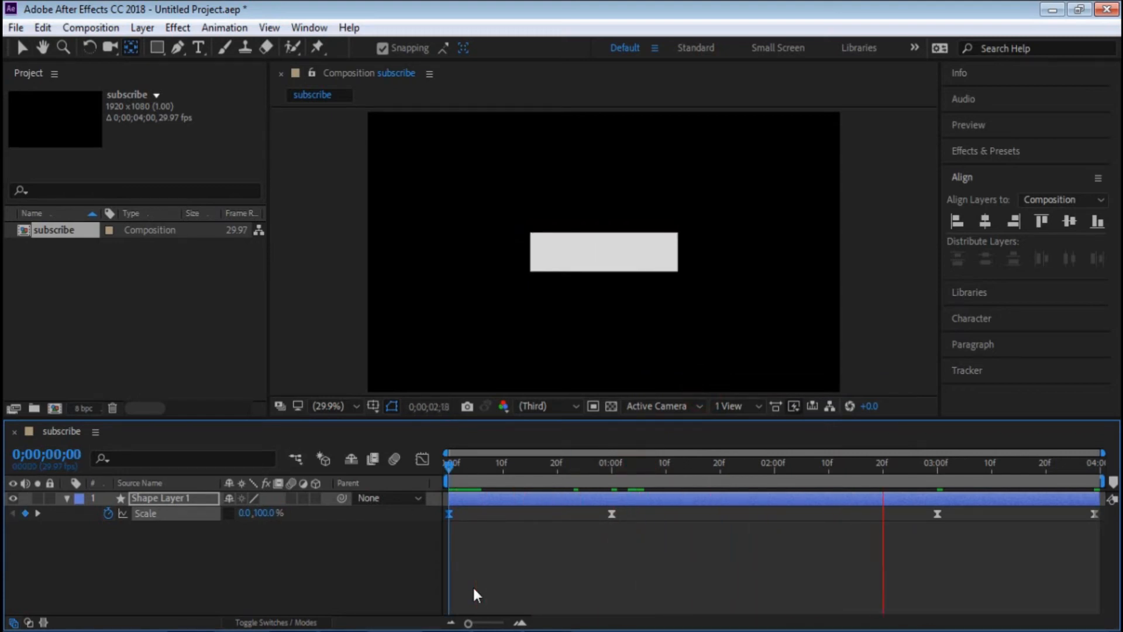
pyautogui.press('space')
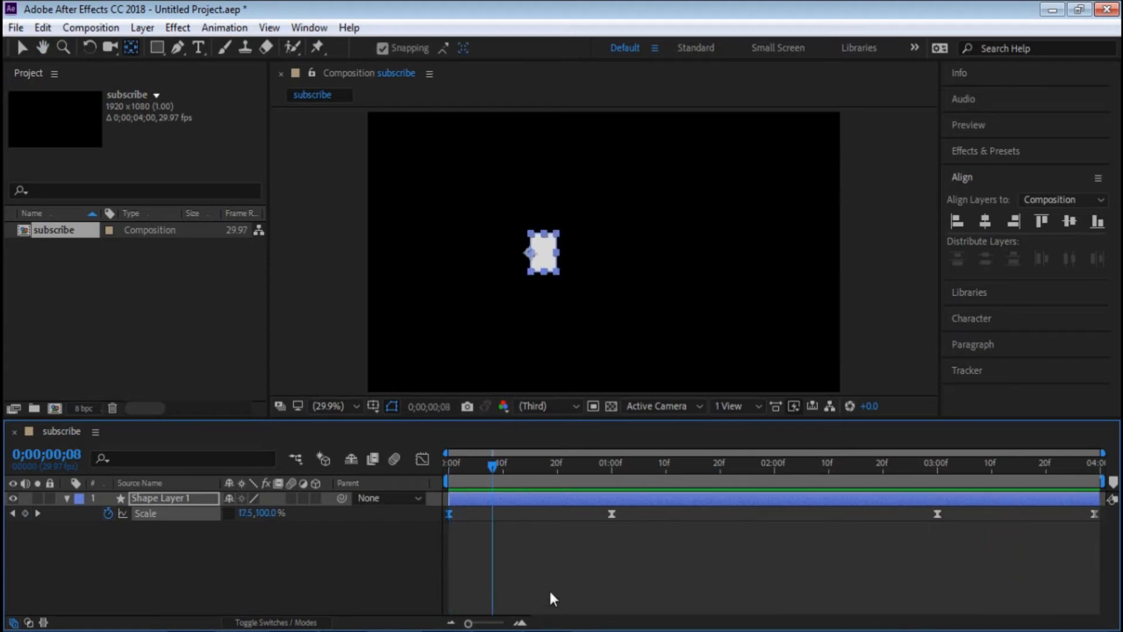
pyautogui.click(537, 560)
# - Return to the first frame, collapse the rectangle layer's properties and duplicate the layer
pyautogui.moveTo(494, 476); pyautogui.dragTo(448, 468)
pyautogui.click(79, 498)
pyautogui.click(67, 498)
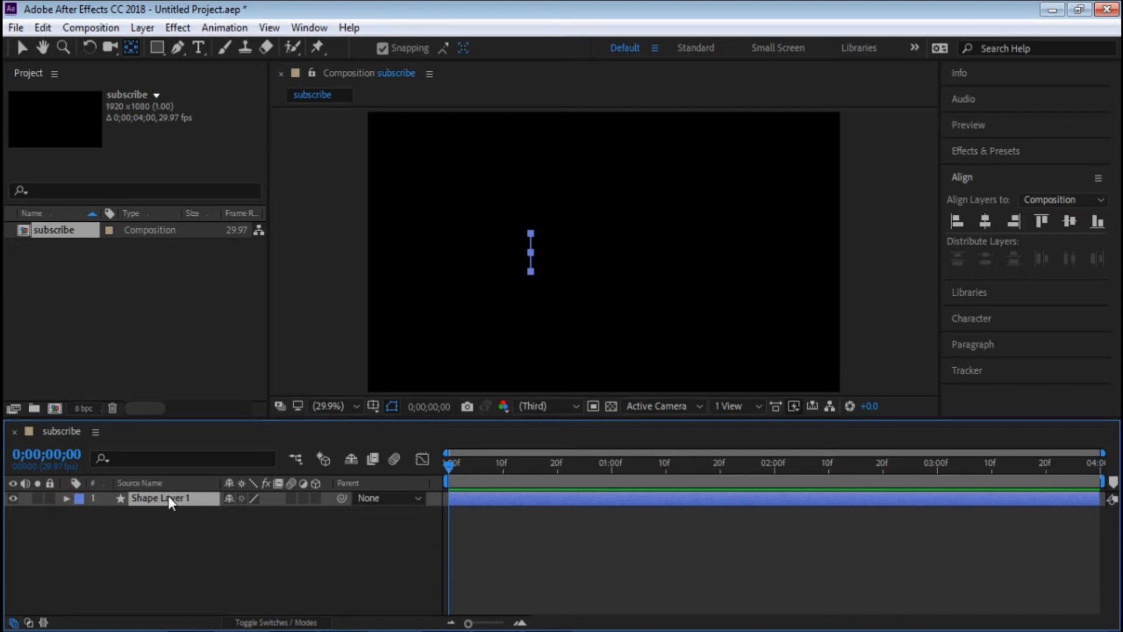
pyautogui.click(145, 497)
pyautogui.click(96, 32)
pyautogui.click(47, 29)
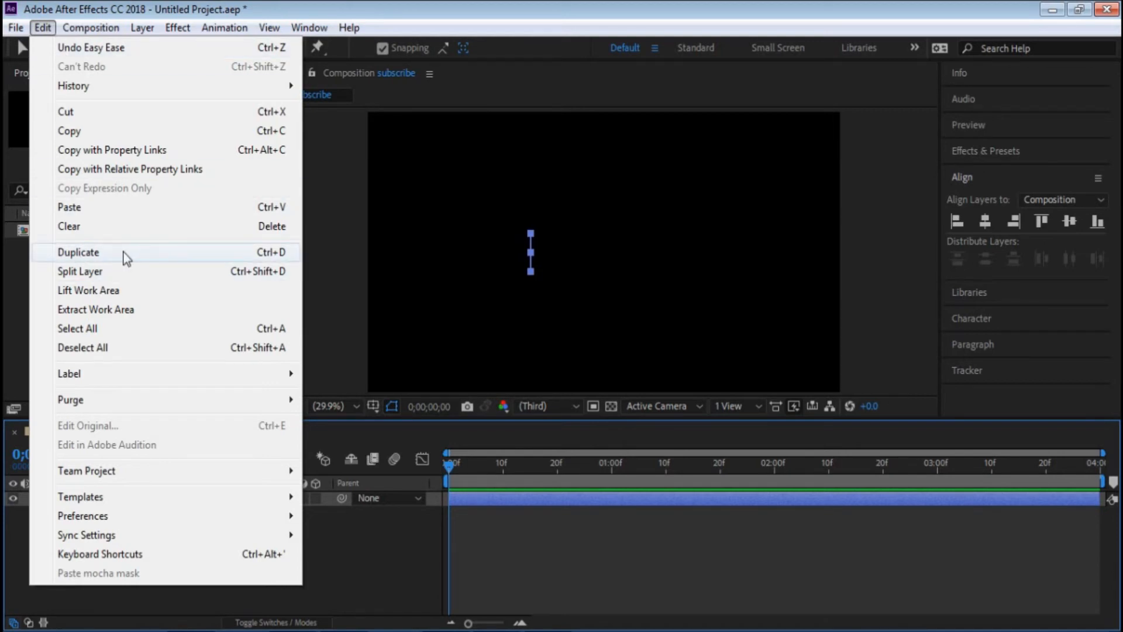
pyautogui.click(94, 252)
pyautogui.click(176, 483)
pyautogui.click(149, 502)
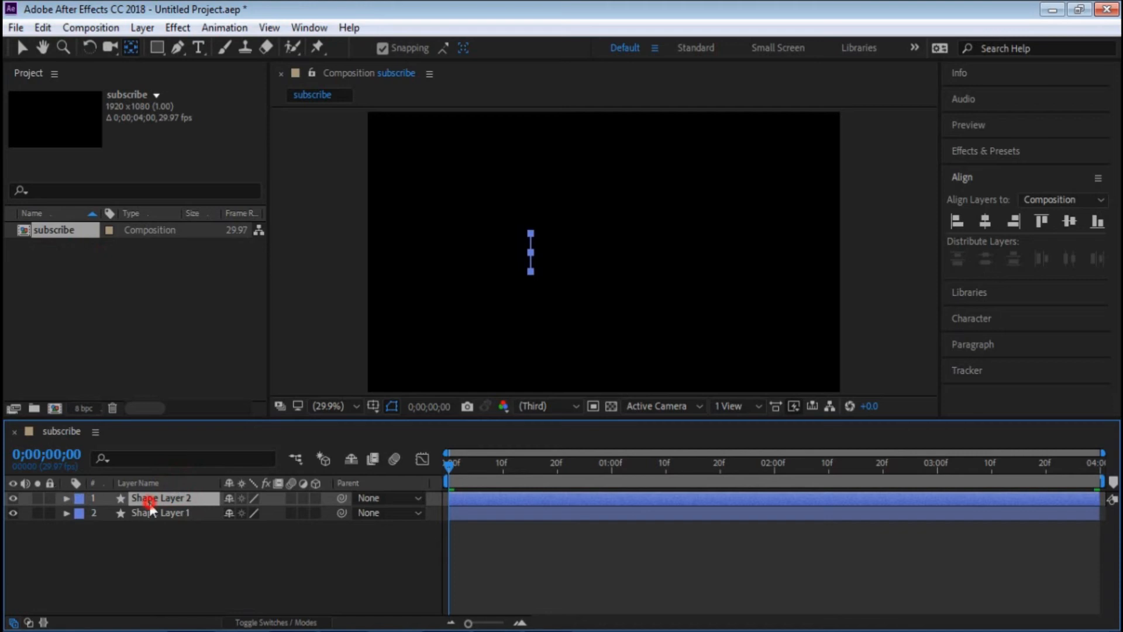
# - Move to 0;00;01;22 and examine the Fill properties of the duplicated rectangle's contents
pyautogui.moveTo(448, 466); pyautogui.dragTo(731, 466)
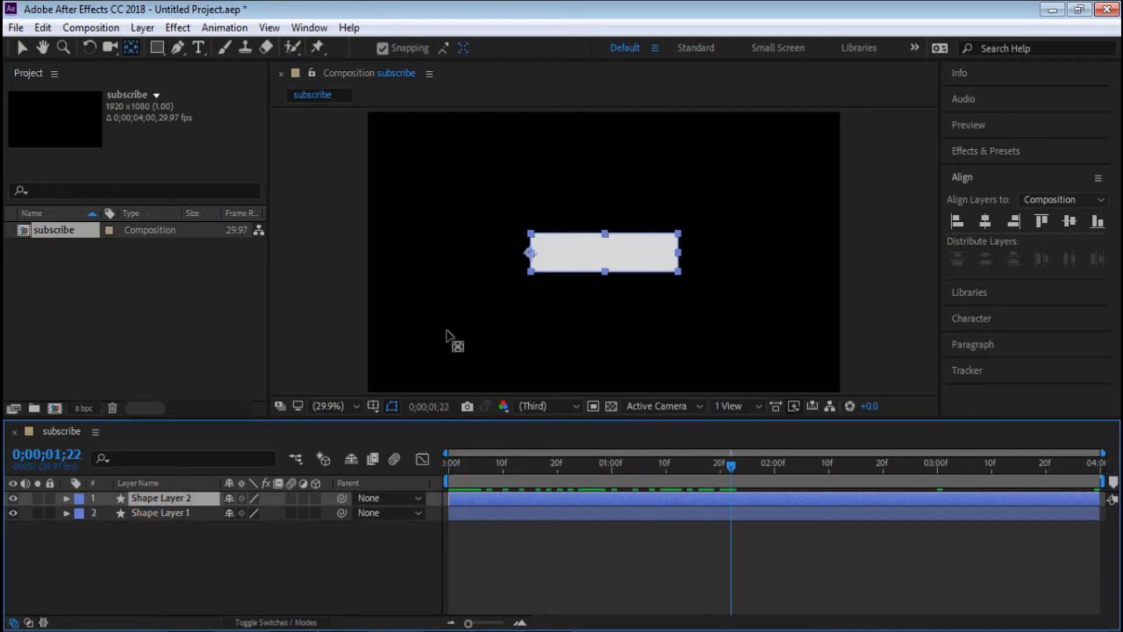
pyautogui.click(65, 498)
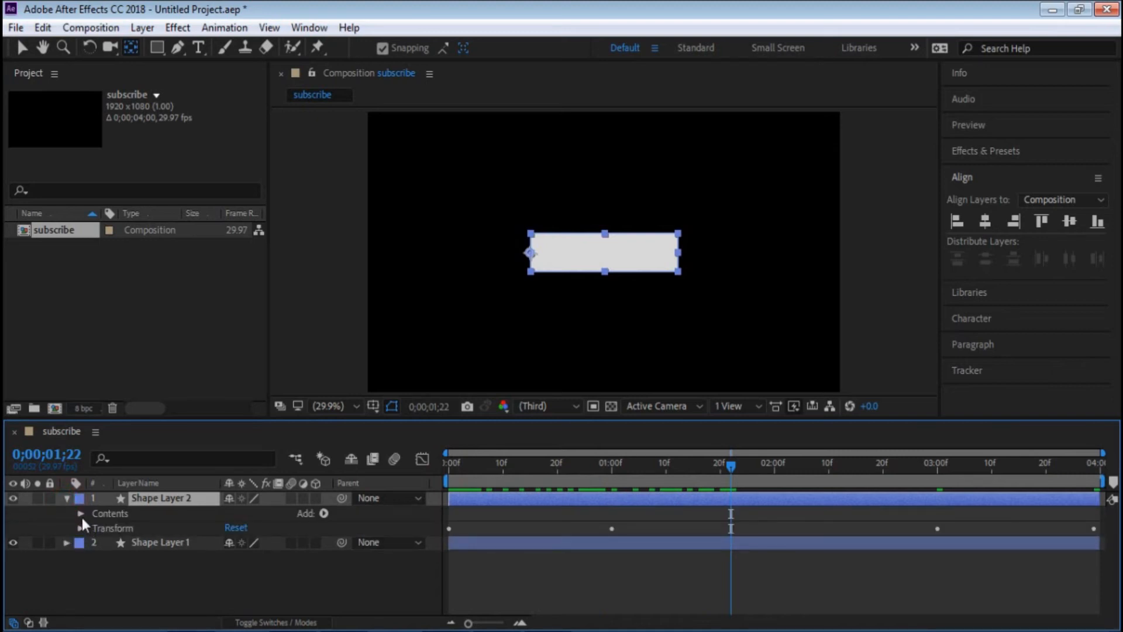
pyautogui.click(80, 514)
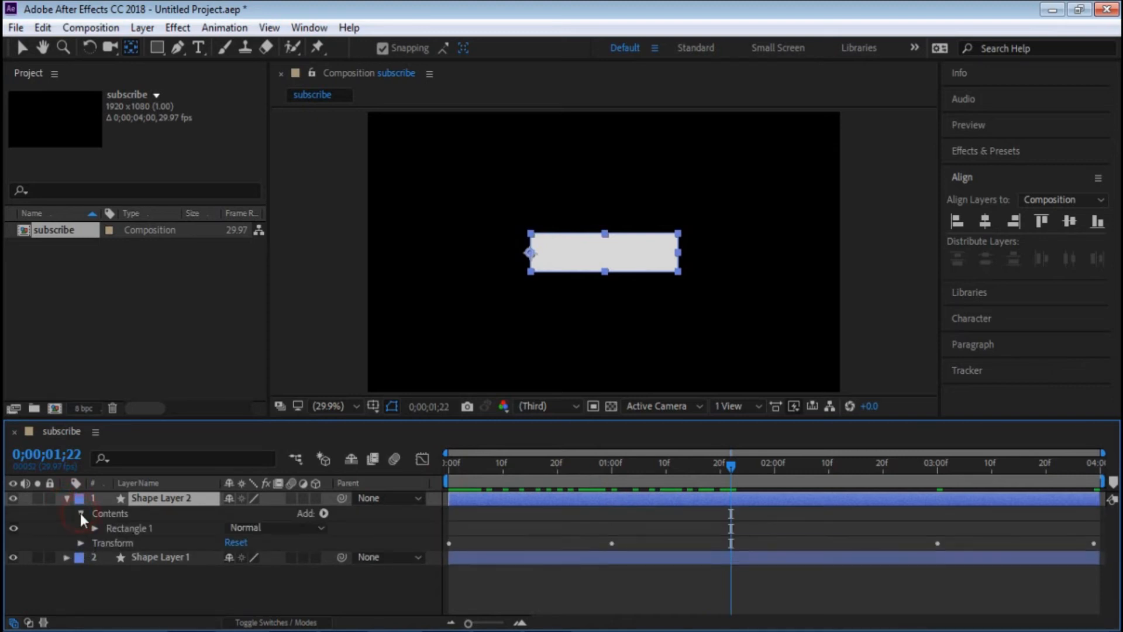
pyautogui.click(92, 529)
pyautogui.click(109, 572)
pyautogui.scroll(-1, 138, 575)
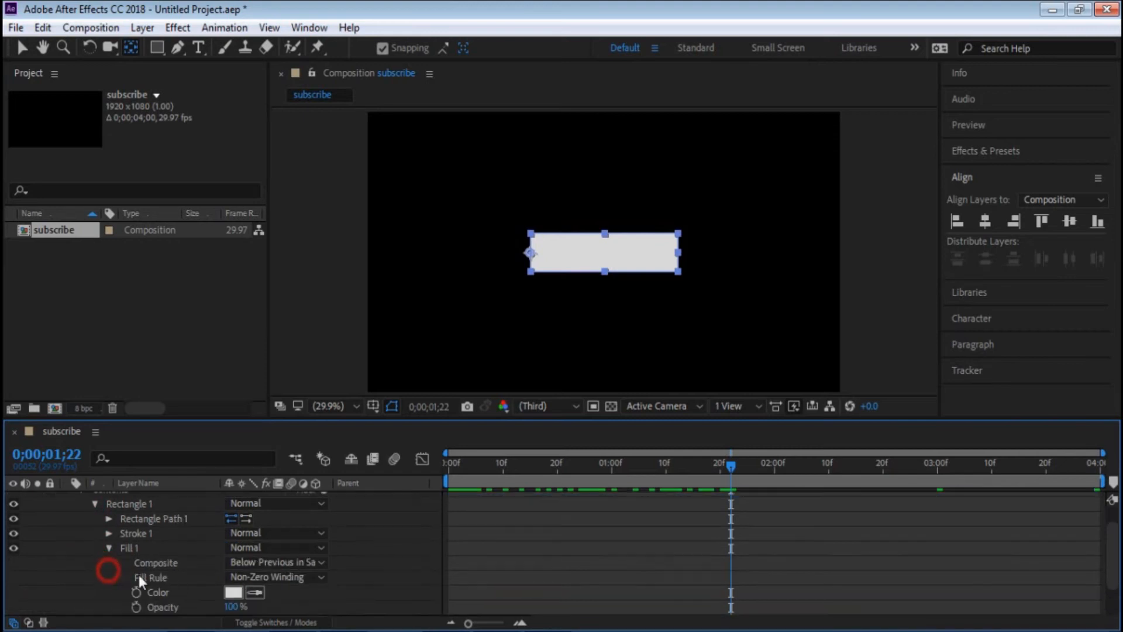
pyautogui.scroll(1, 105, 533)
pyautogui.click(71, 500)
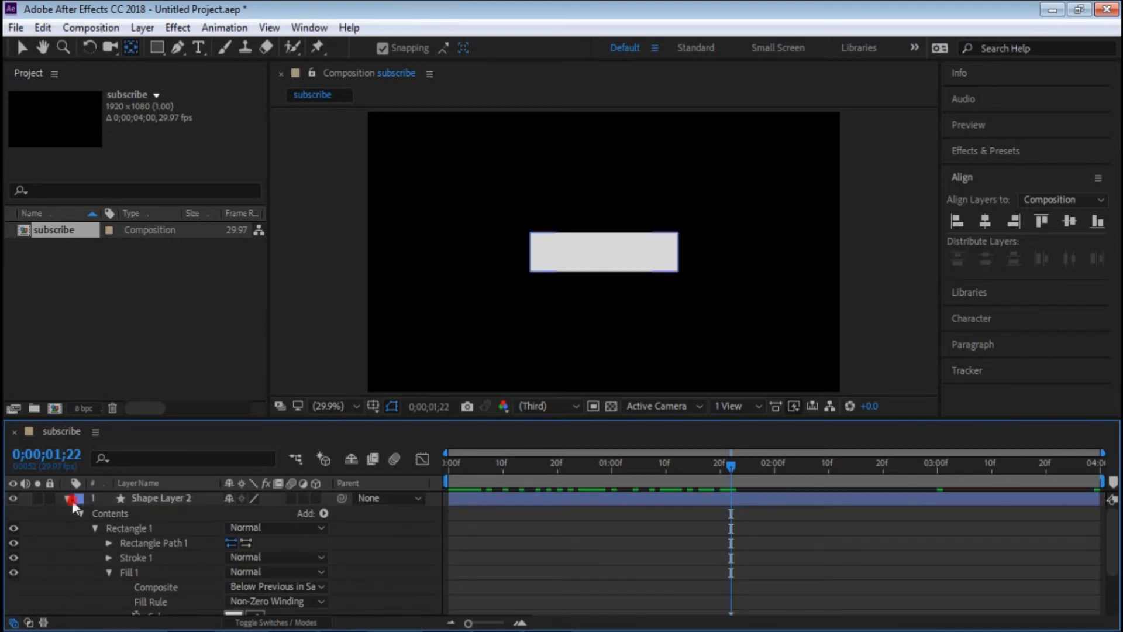
pyautogui.click(66, 499)
# - Set the duplicated rectangle's fill to red FB0000 and play the animation from the start
pyautogui.click(156, 501)
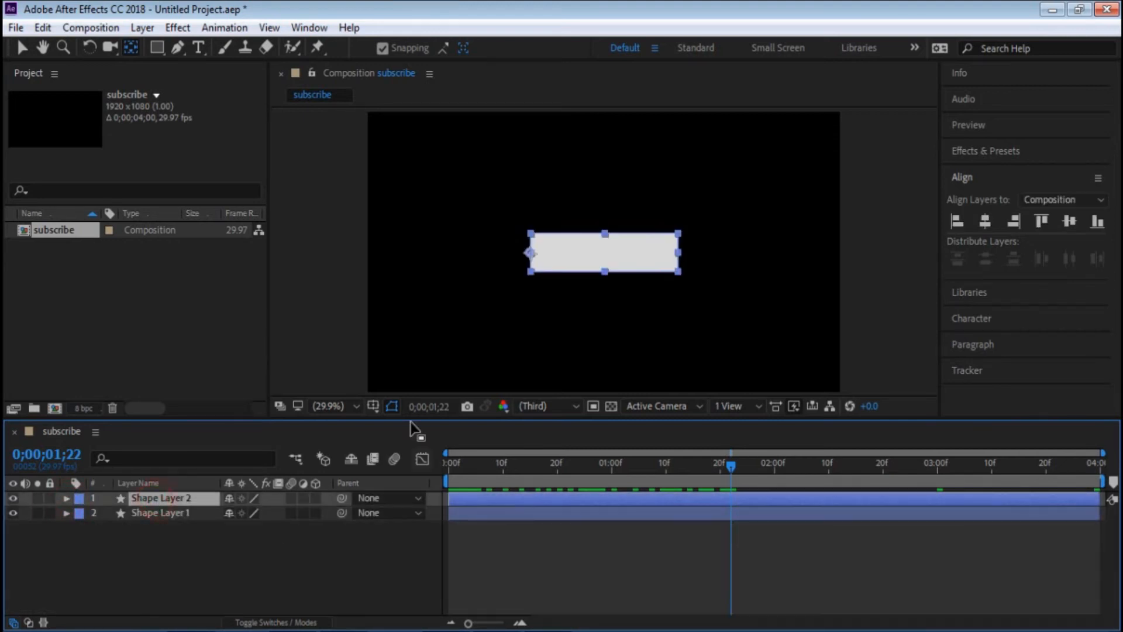
pyautogui.click(160, 45)
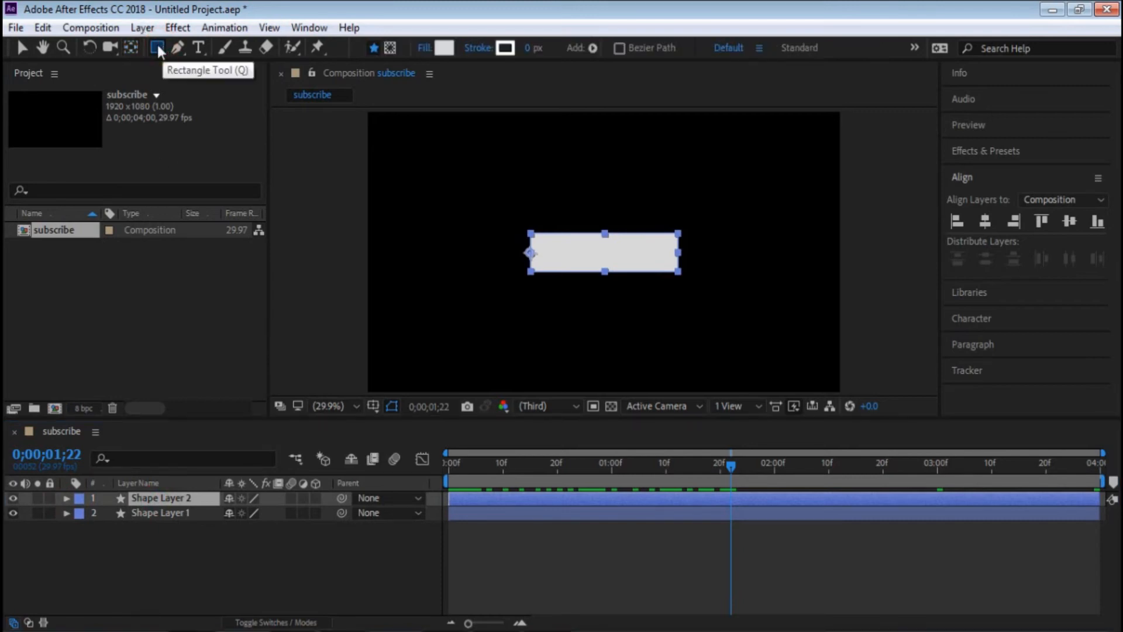
pyautogui.click(443, 48)
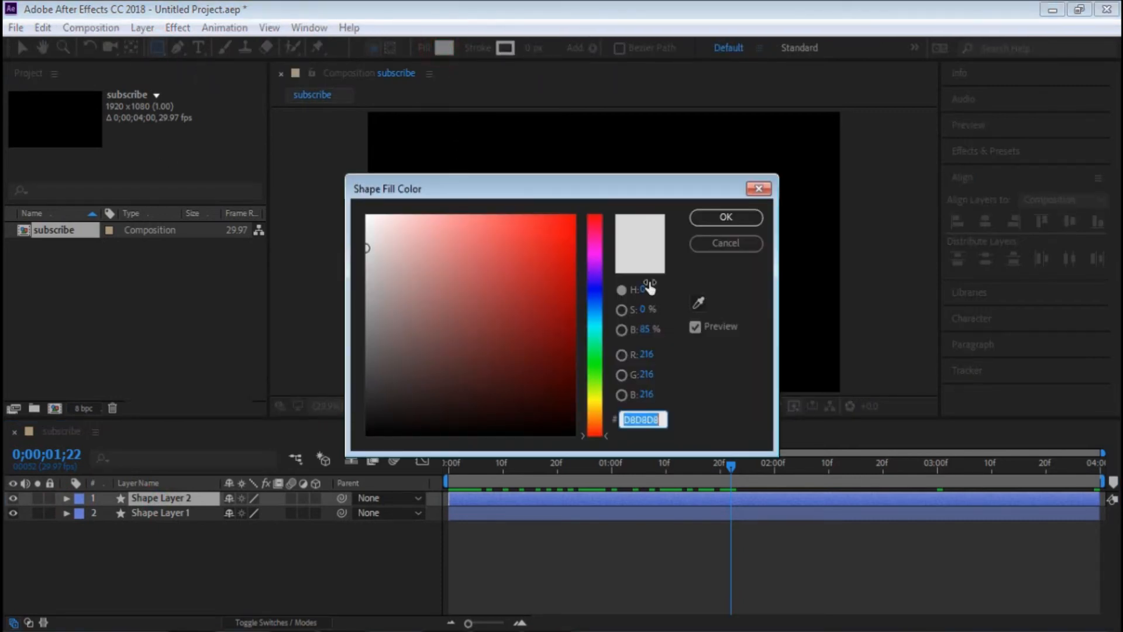
pyautogui.click(577, 218)
pyautogui.click(725, 219)
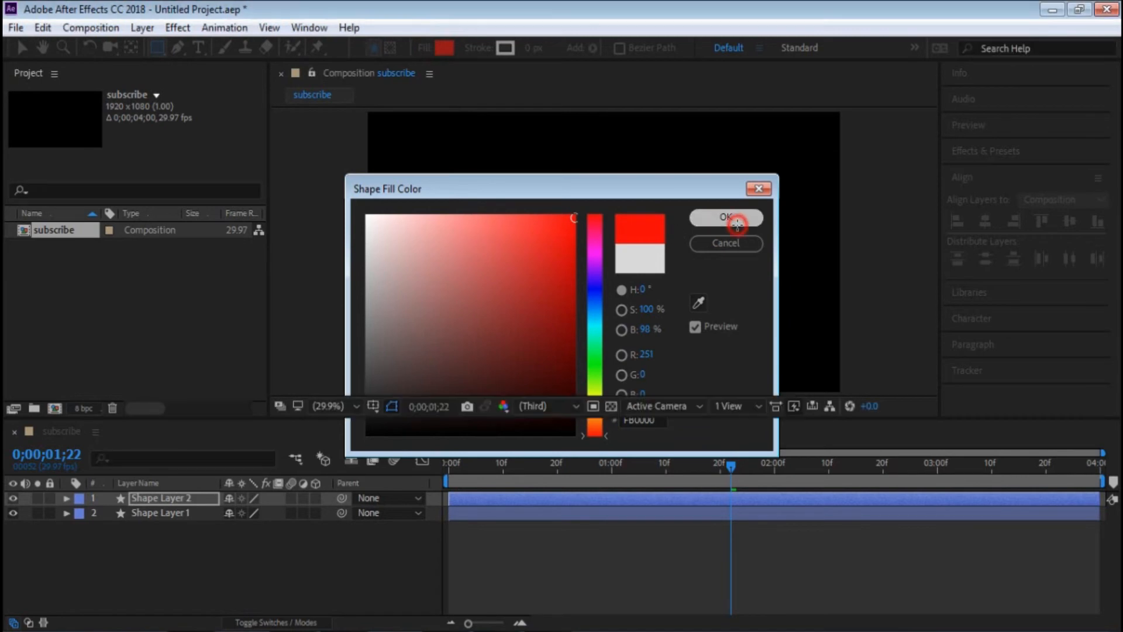
pyautogui.moveTo(510, 464); pyautogui.dragTo(415, 462)
pyautogui.press('space')
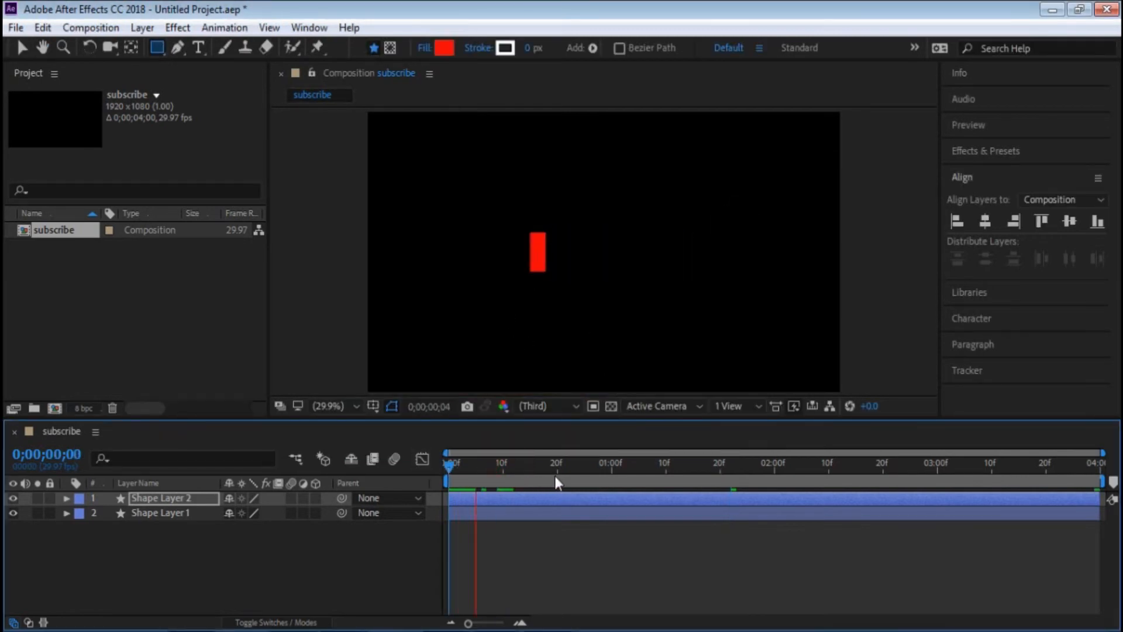
pyautogui.press('space')
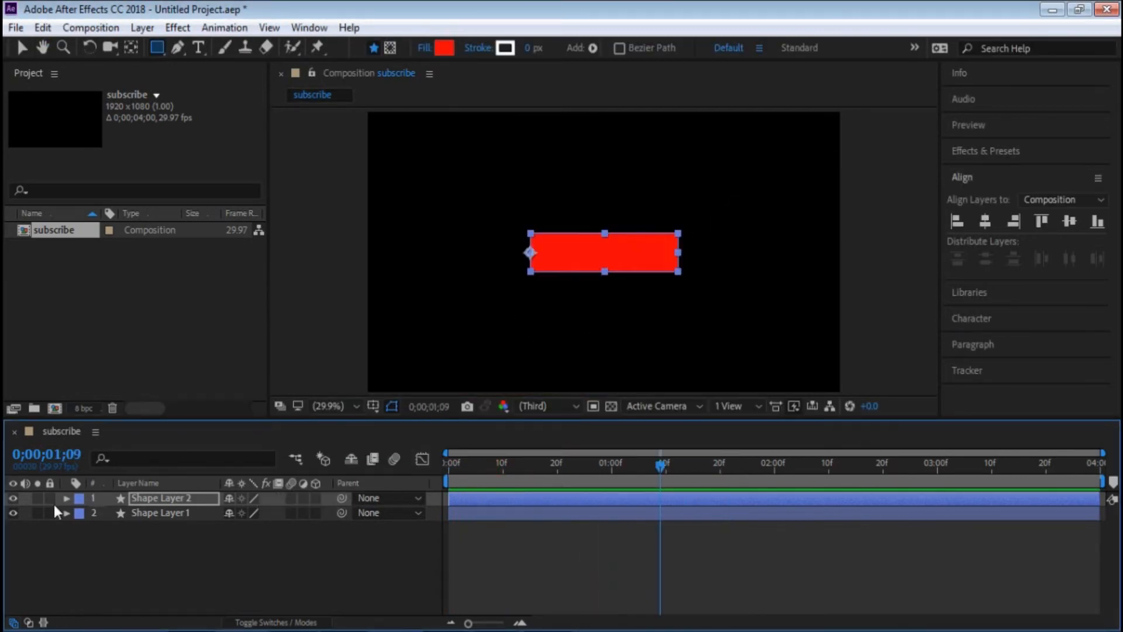
# - Move the red rectangle's first Scale keyframe to about 0;00;00;11 and its last one to about 0;00;03;21
pyautogui.click(173, 498)
pyautogui.press('u')
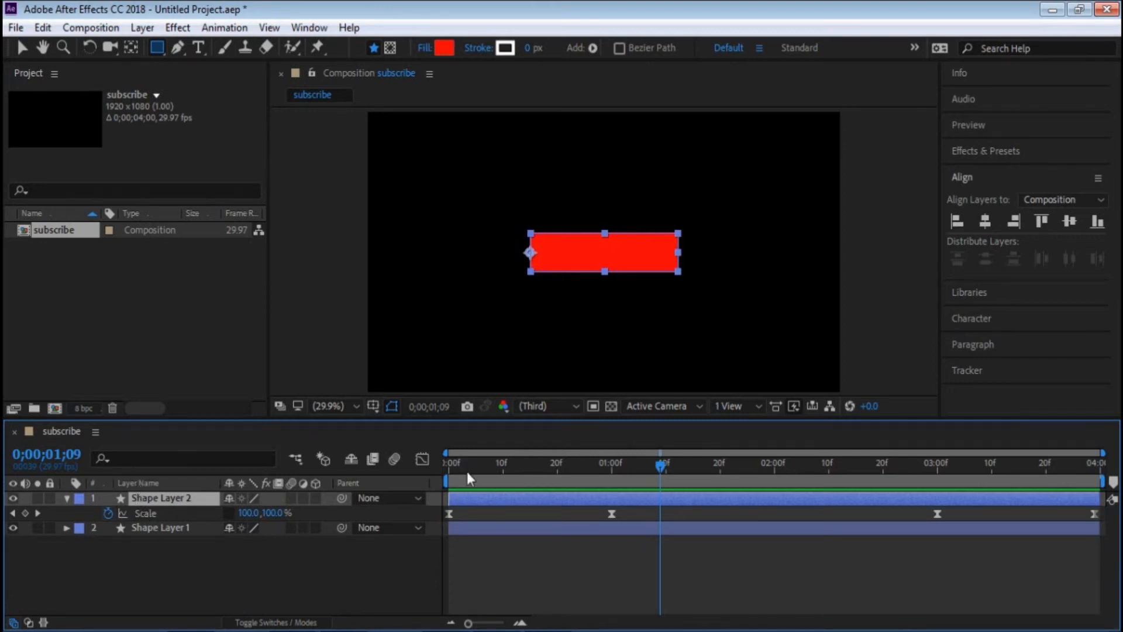
pyautogui.moveTo(451, 514); pyautogui.dragTo(508, 522)
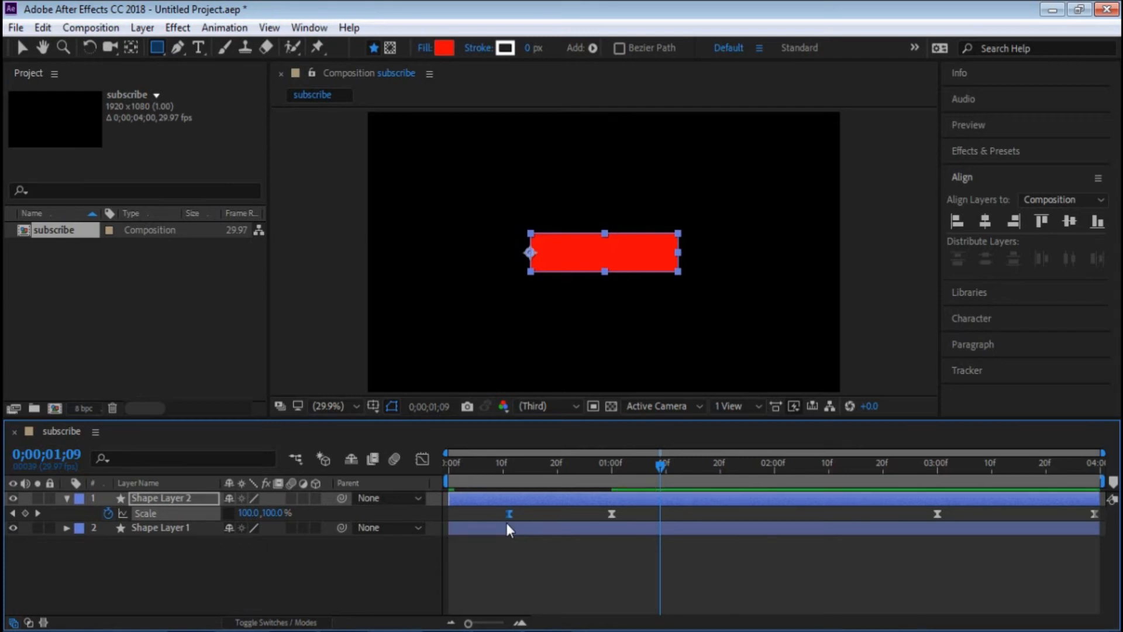
pyautogui.moveTo(1094, 514); pyautogui.dragTo(1058, 511)
# - Play the staggered animation from the start, return to the first frame and collapse the red rectangle's layer
pyautogui.moveTo(538, 461); pyautogui.dragTo(325, 460)
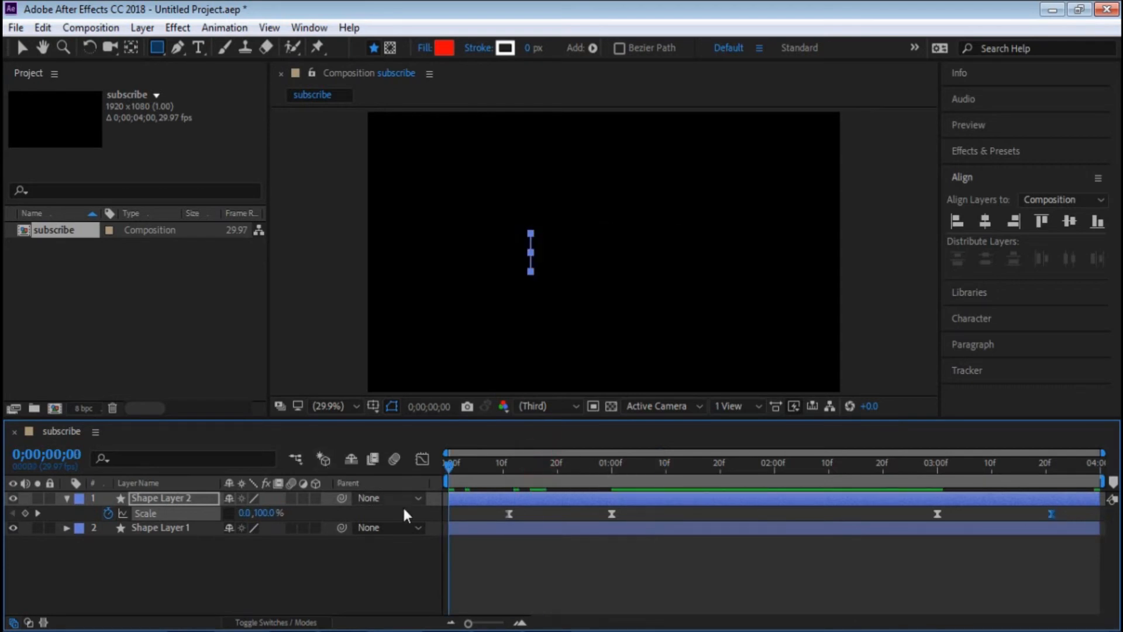
pyautogui.press('space')
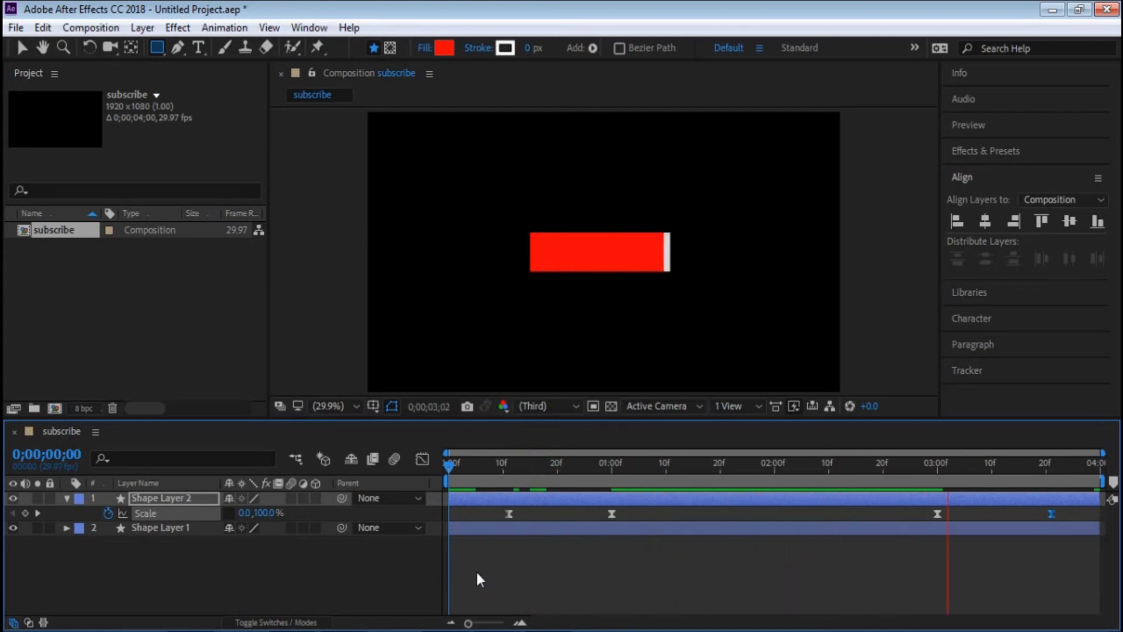
pyautogui.press('space')
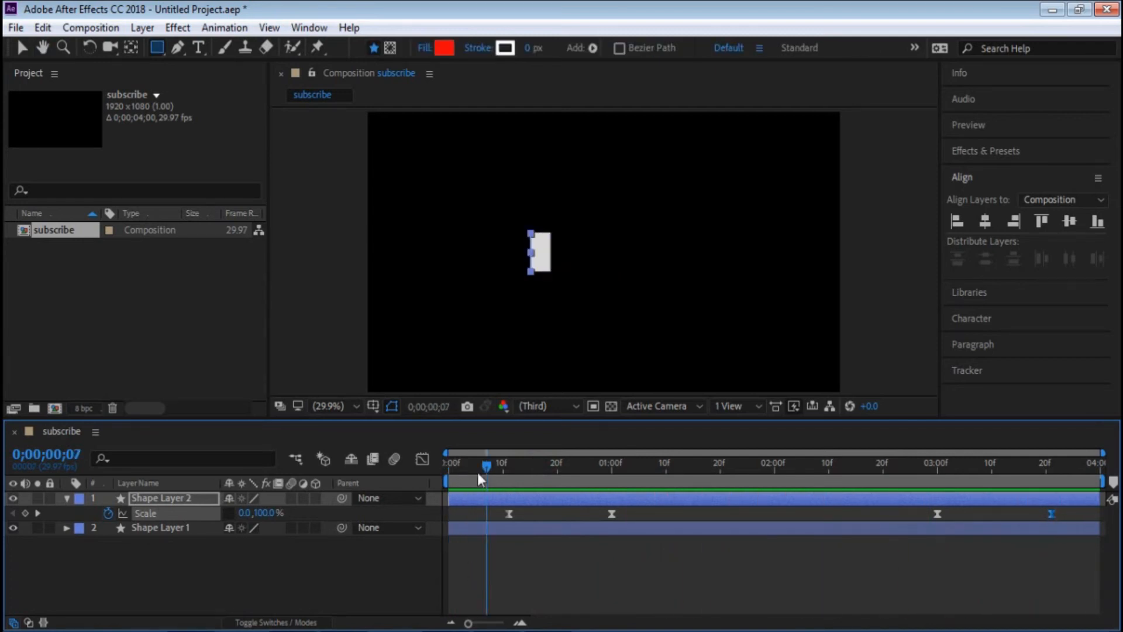
pyautogui.moveTo(483, 466); pyautogui.dragTo(423, 473)
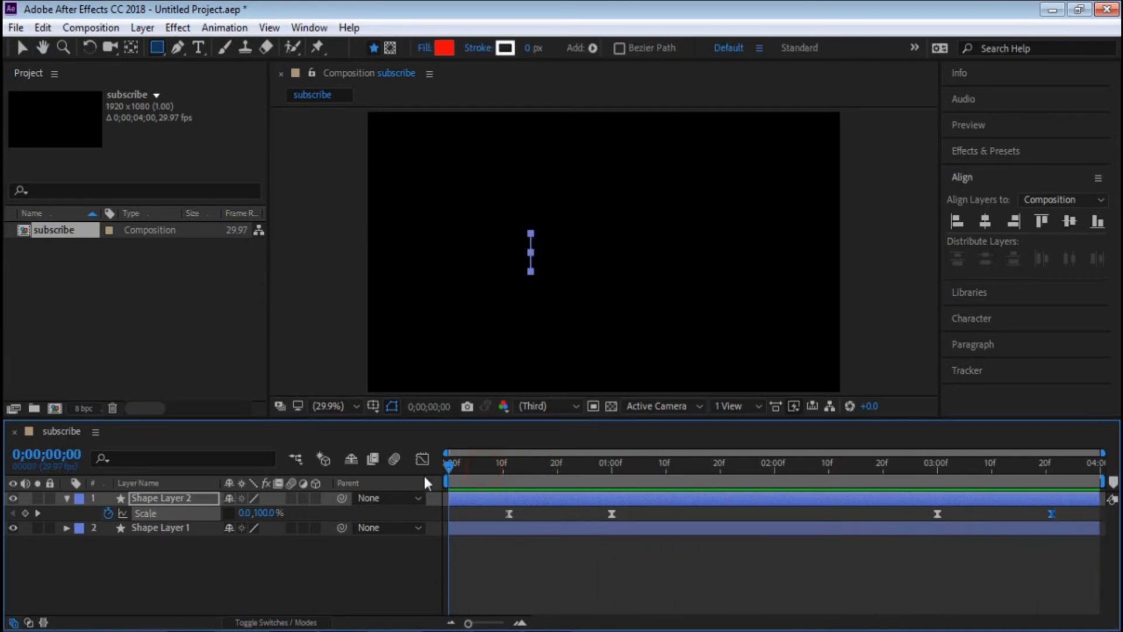
pyautogui.click(66, 498)
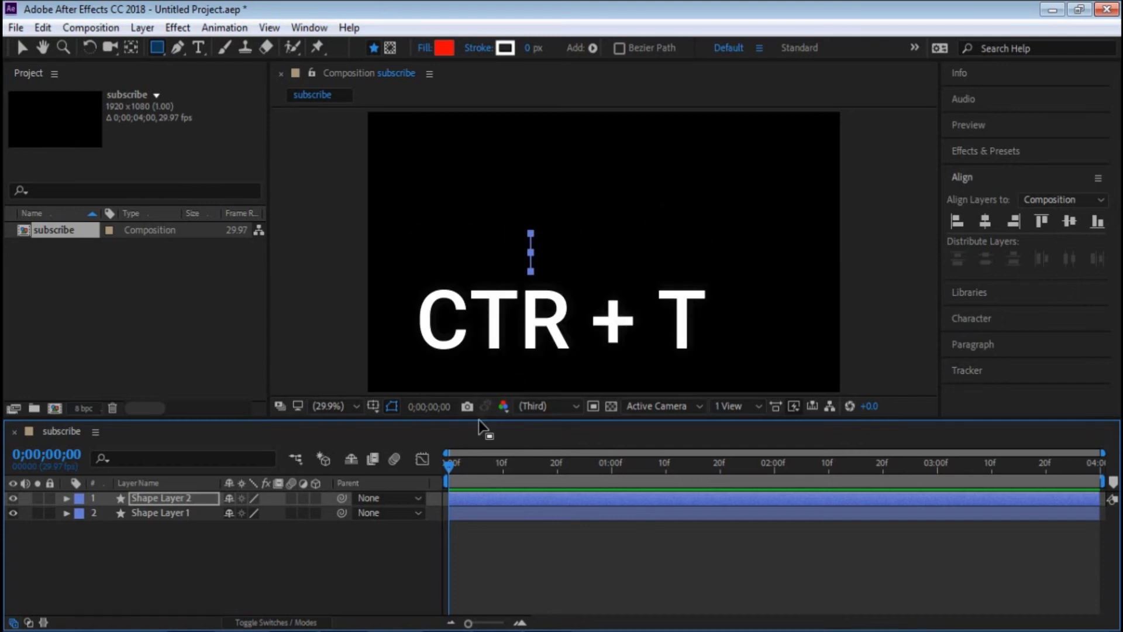
# - At 0;00;01;13, start a new text layer inside the red rectangle with the Horizontal Type tool
pyautogui.hotkey('ctrl', 't')
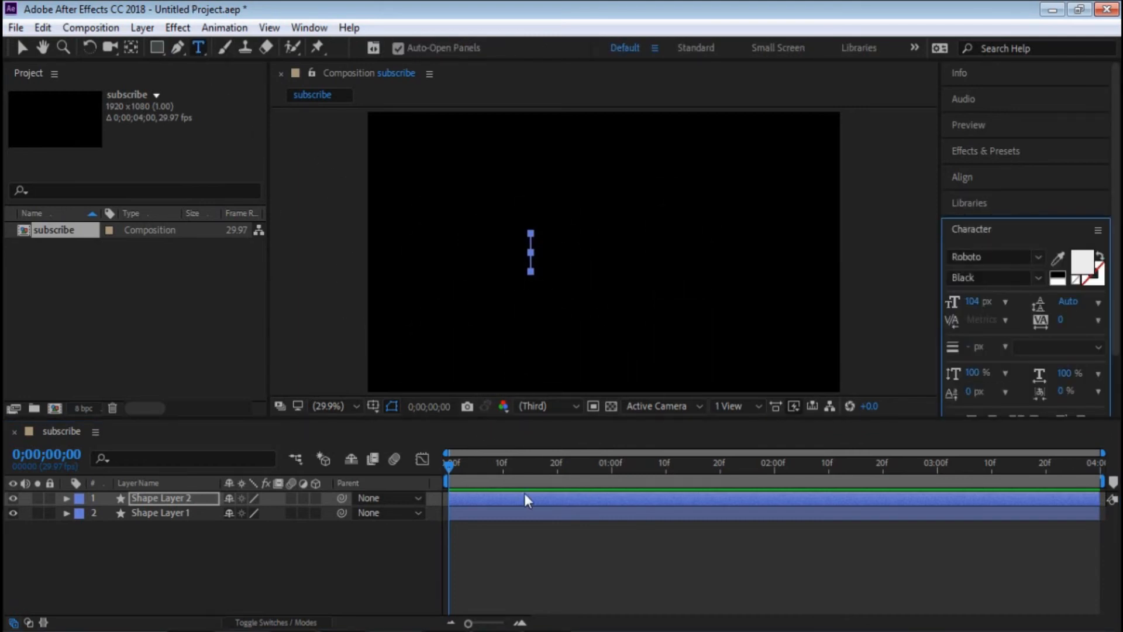
pyautogui.moveTo(533, 470); pyautogui.dragTo(681, 469)
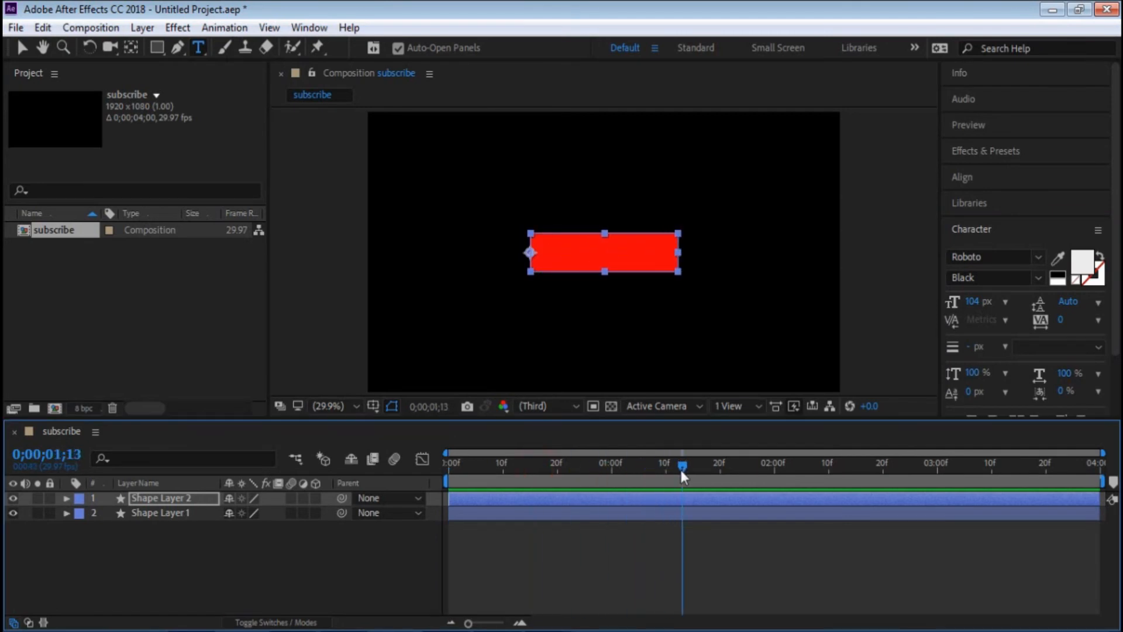
pyautogui.click(545, 256)
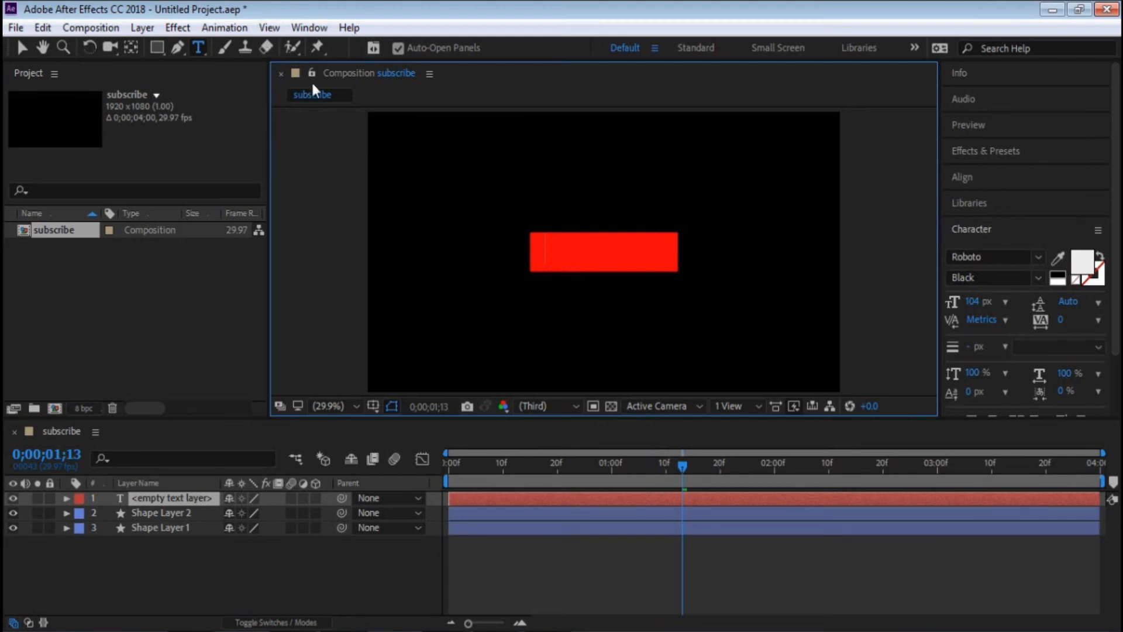
pyautogui.click(309, 27)
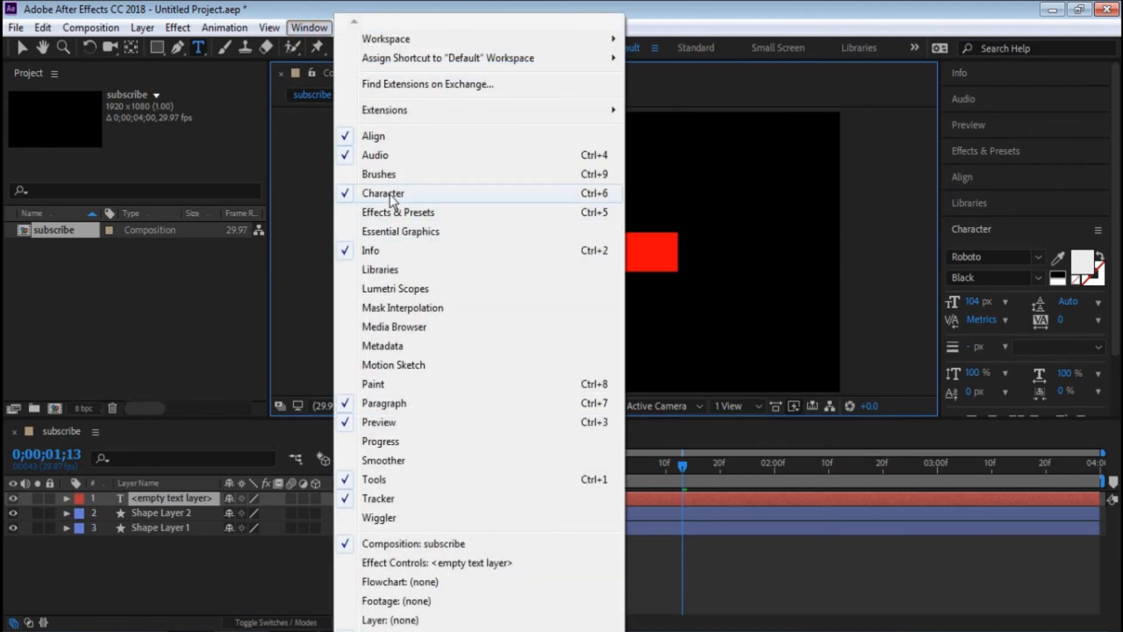
pyautogui.click(877, 4)
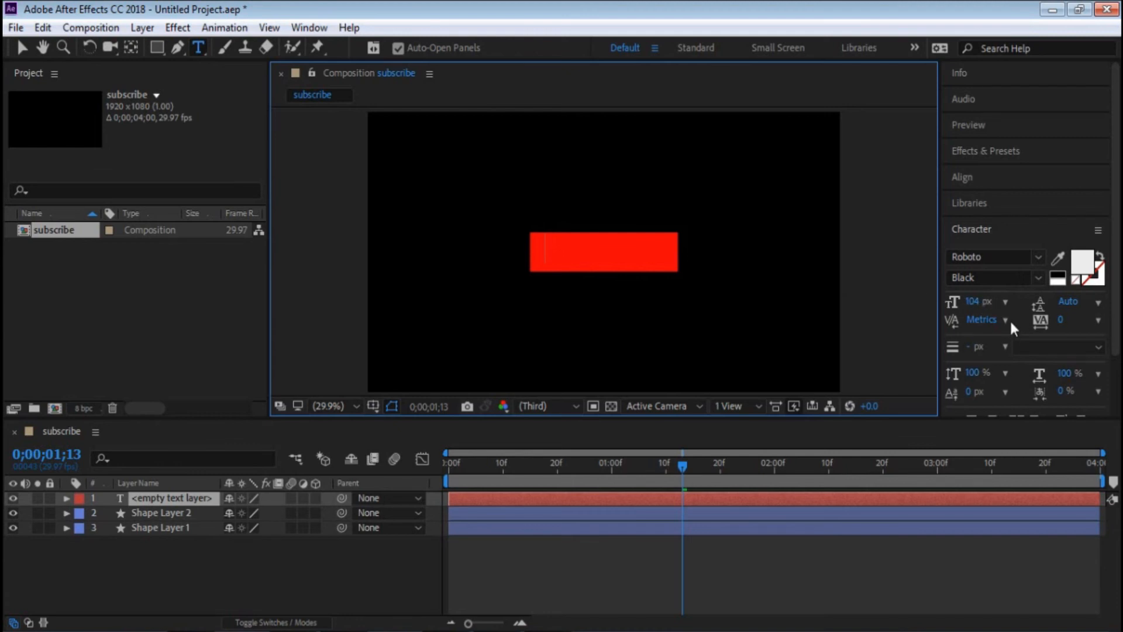
# - Set the new text layer's paragraph alignment to Center text
pyautogui.scroll(-2, 1012, 328)
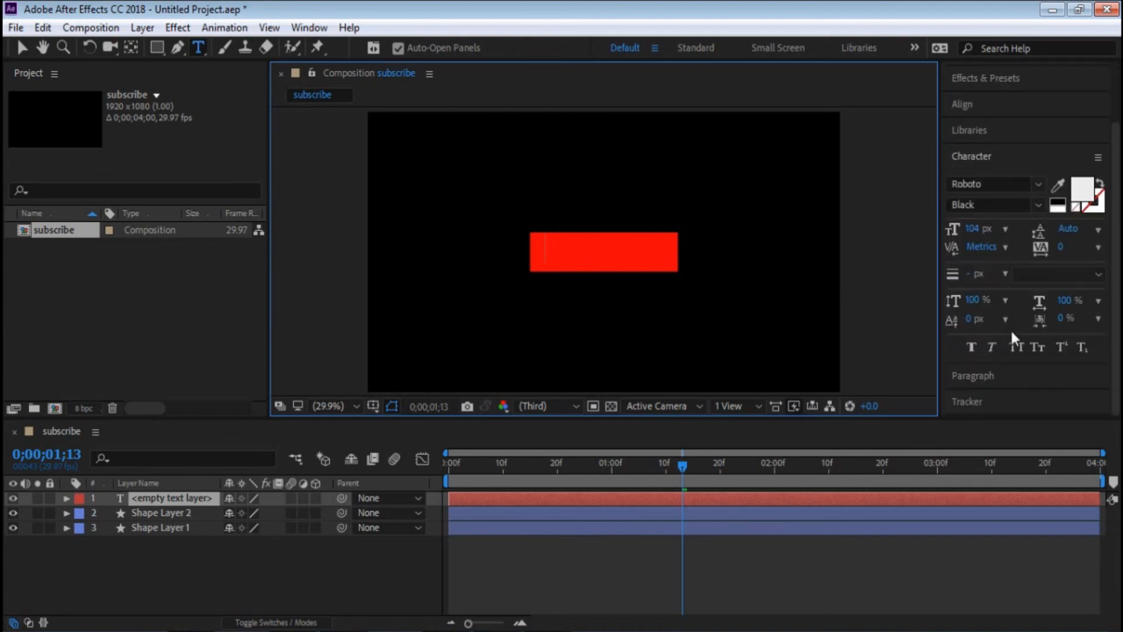
pyautogui.click(984, 373)
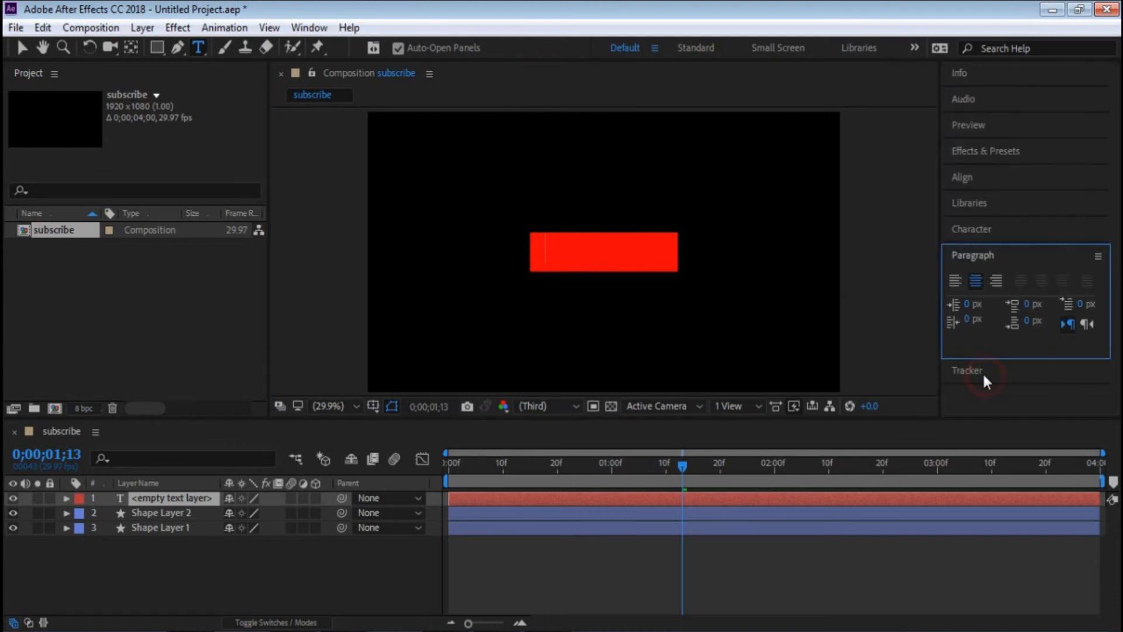
pyautogui.click(976, 281)
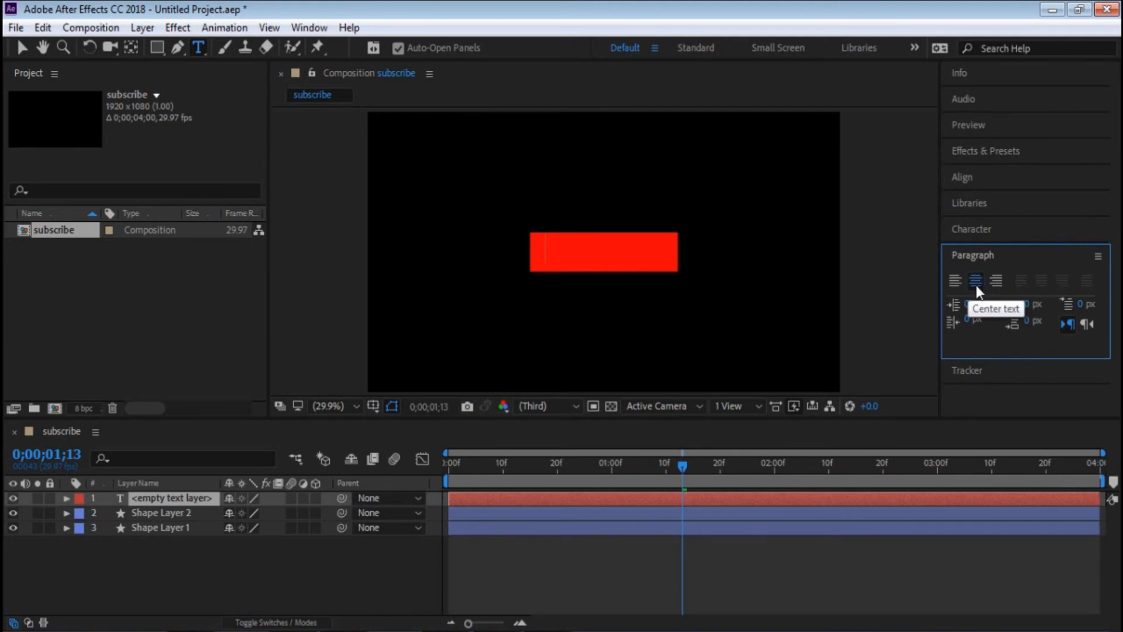
pyautogui.click(300, 31)
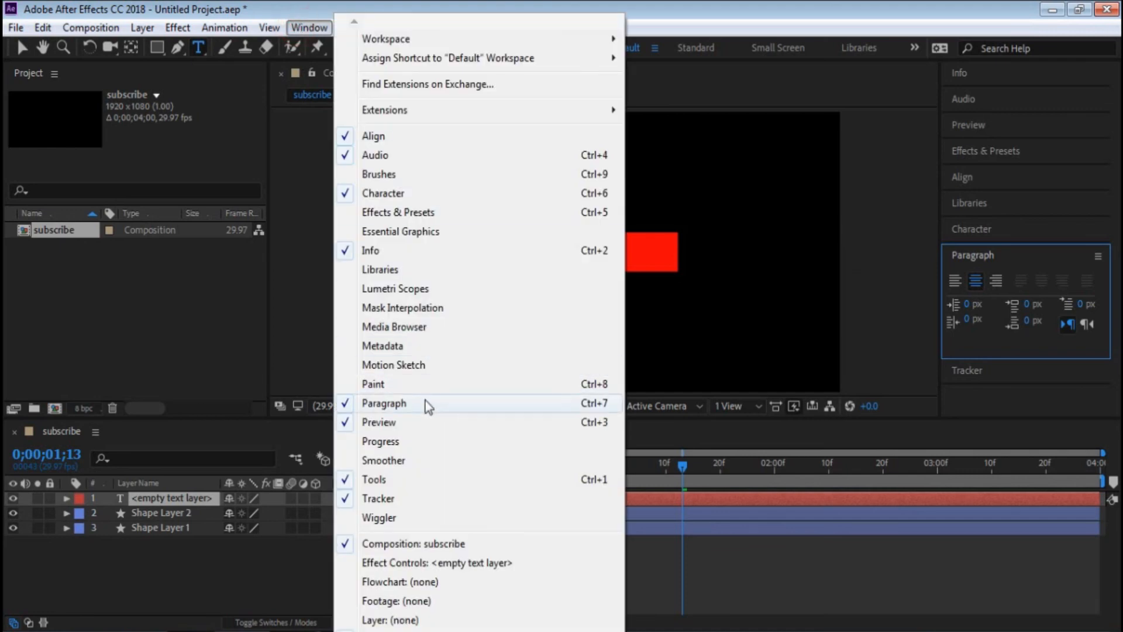
pyautogui.click(650, 11)
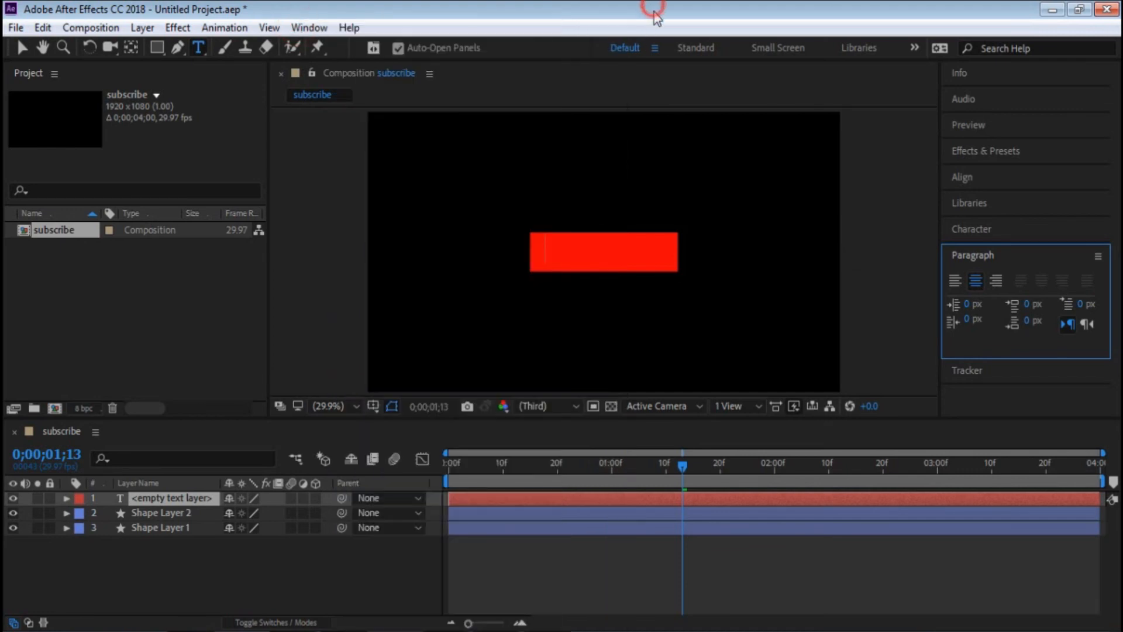
# - Enter SUBSCRIBE in the empty text layer and position the text centrally over the red rectangle
pyautogui.click(546, 245)
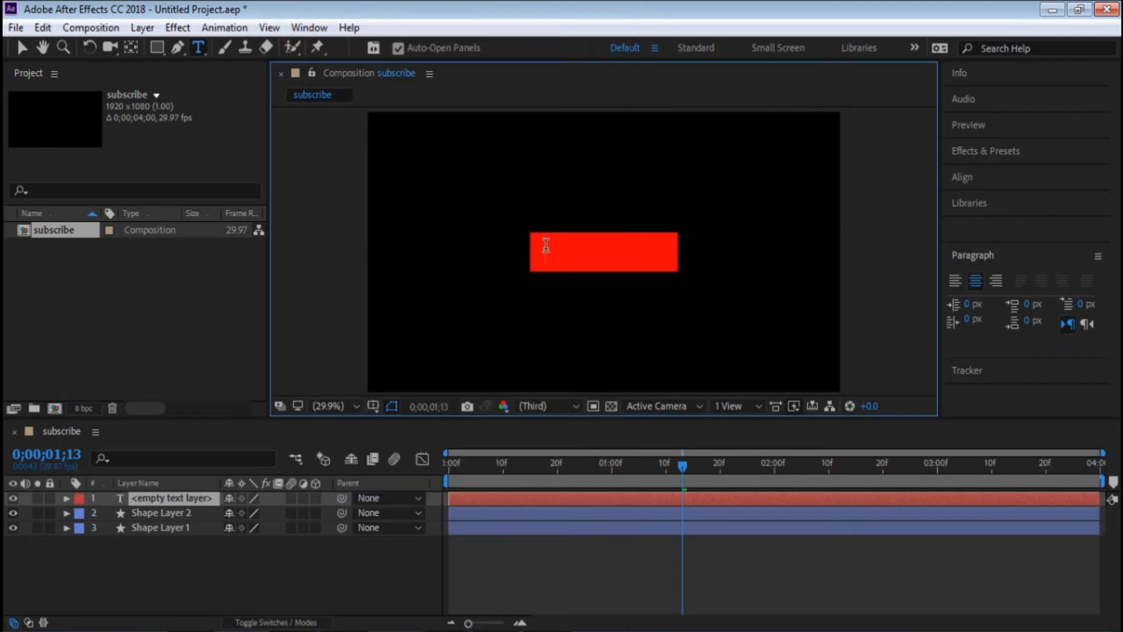
pyautogui.write('SUBSCRIBE')
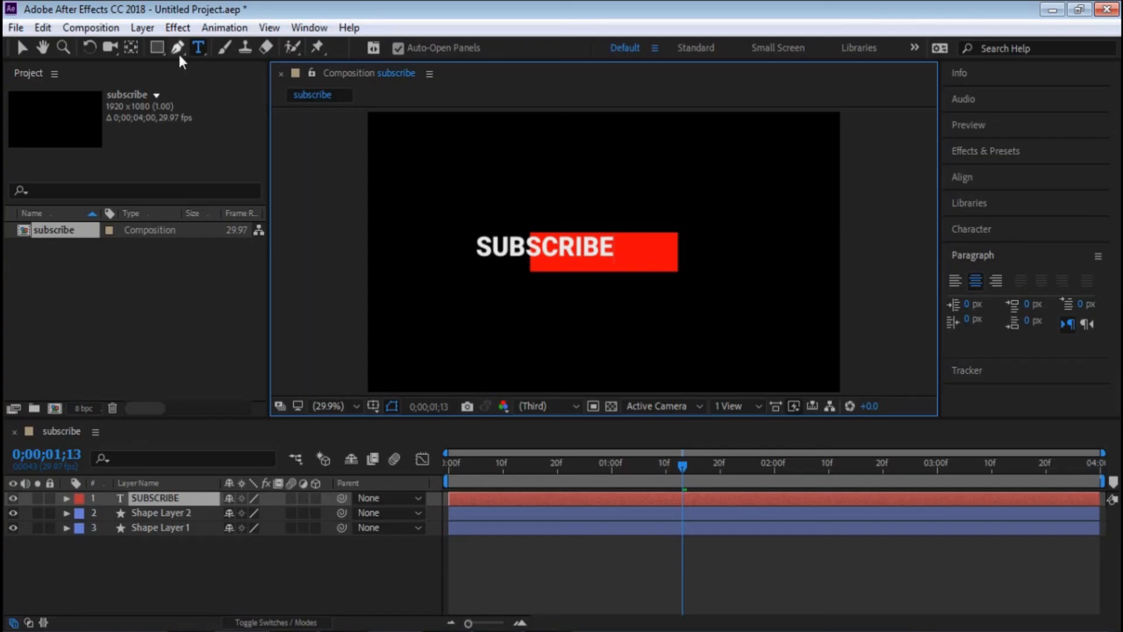
pyautogui.click(22, 48)
pyautogui.moveTo(572, 248); pyautogui.dragTo(635, 263)
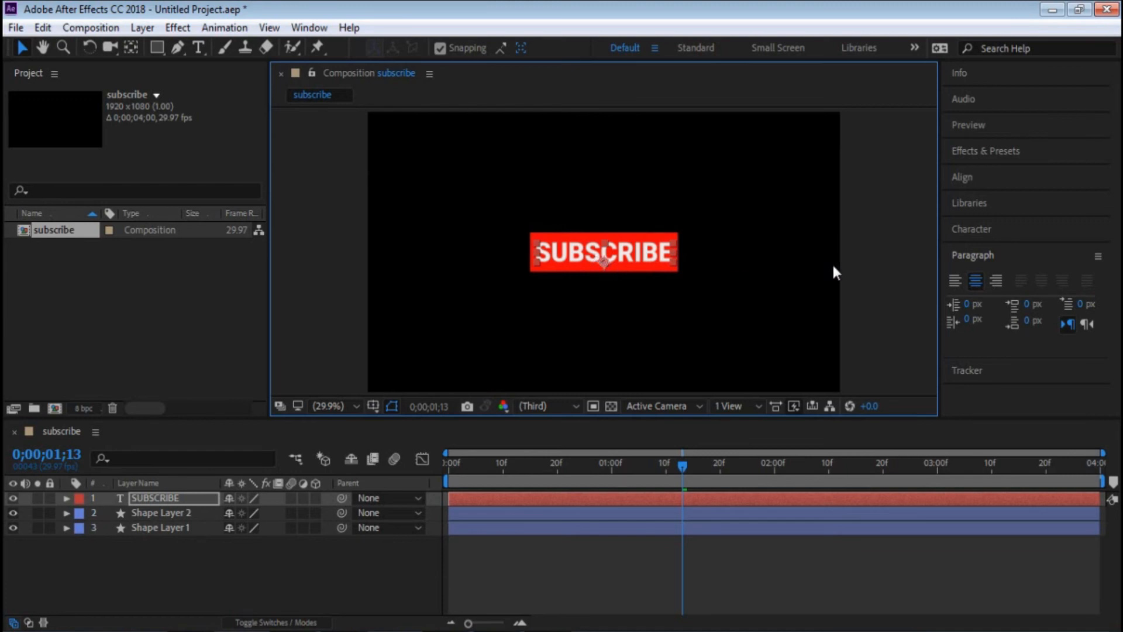
# - Move the SUBSCRIBE layer's anchor point to the centre of the text with the Pan Behind tool and deselect the layer
pyautogui.click(131, 47)
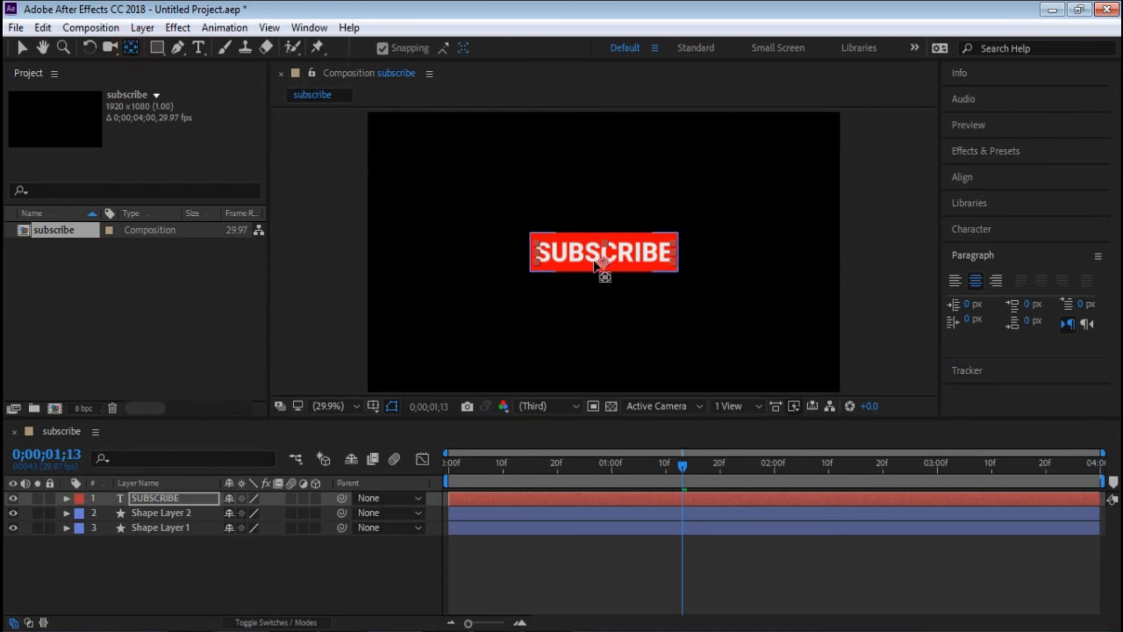
pyautogui.moveTo(603, 258); pyautogui.dragTo(609, 253)
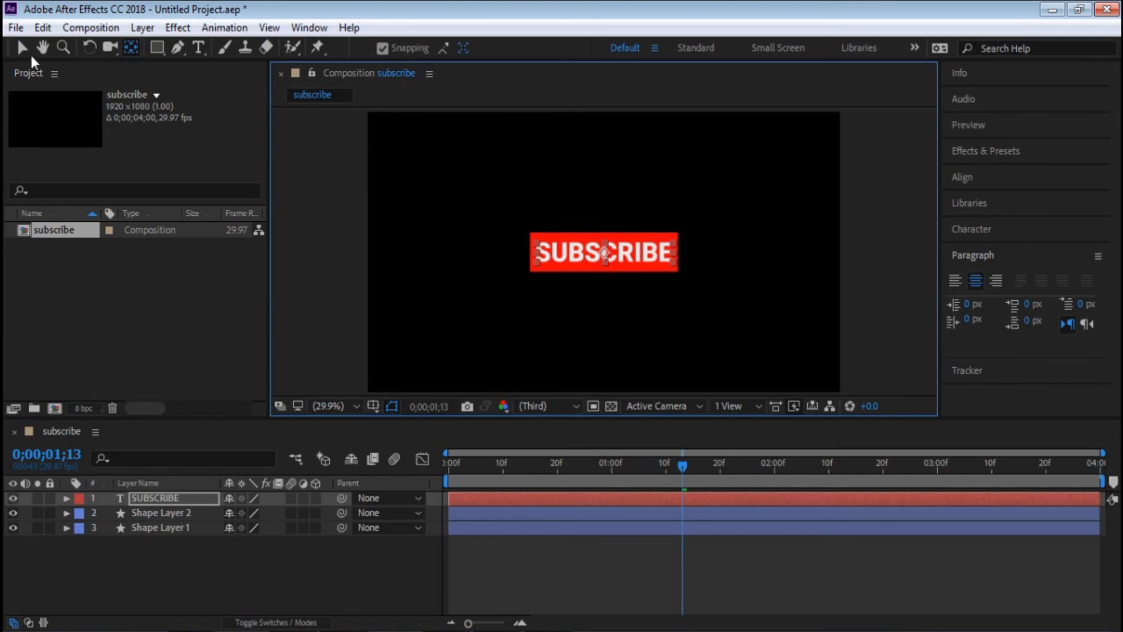
pyautogui.click(22, 47)
pyautogui.click(613, 560)
# - Search the effects and presets for "typew" and apply the Typewriter preset to the SUBSCRIBE text at about 0;00;00;25
pyautogui.moveTo(528, 462); pyautogui.dragTo(427, 471)
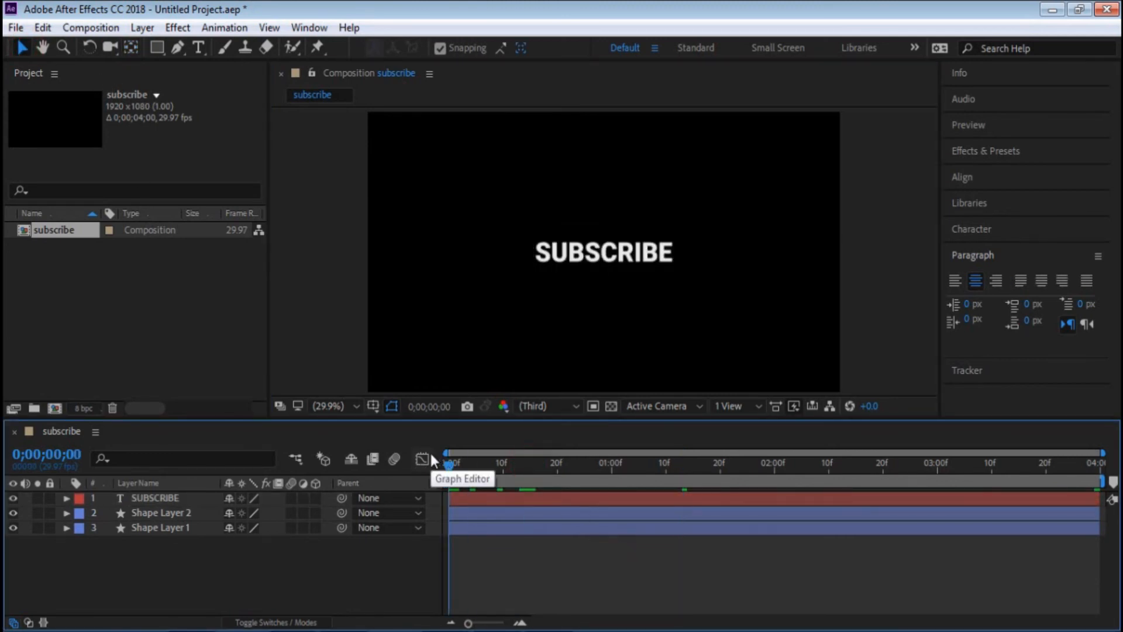
pyautogui.moveTo(479, 467); pyautogui.dragTo(449, 466)
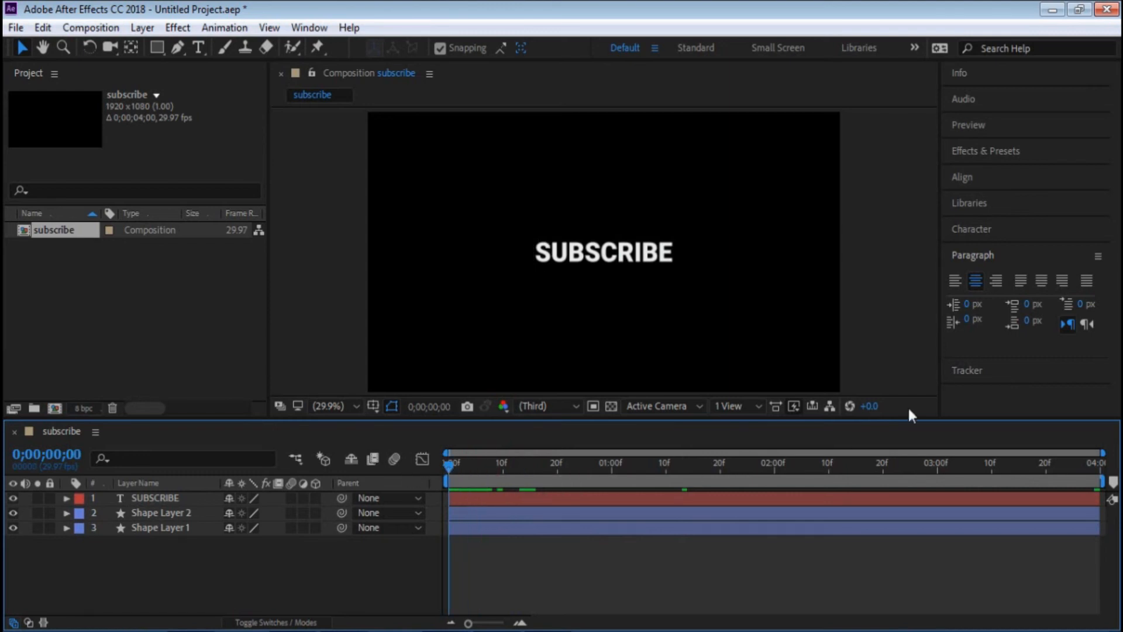
pyautogui.click(992, 152)
pyautogui.click(976, 173)
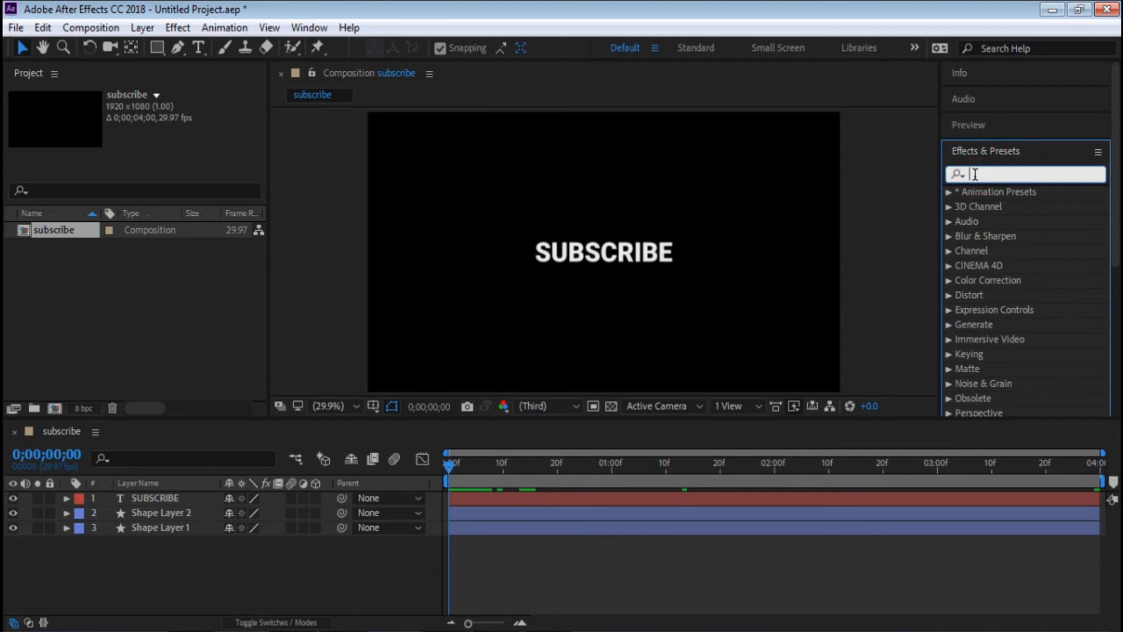
pyautogui.write('typew')
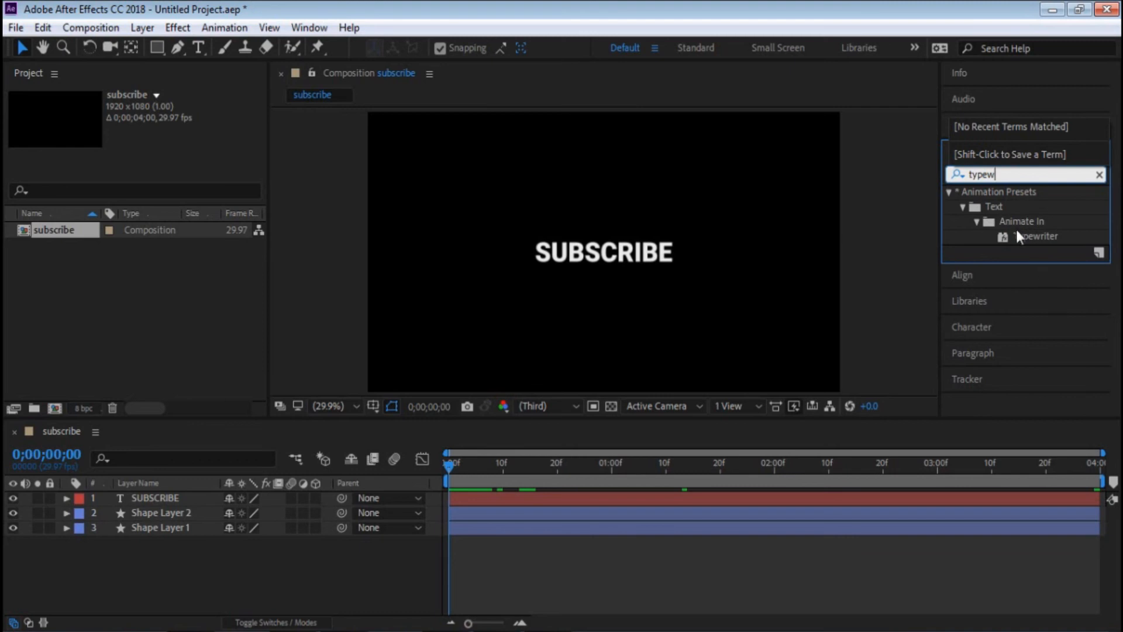
pyautogui.click(1047, 237)
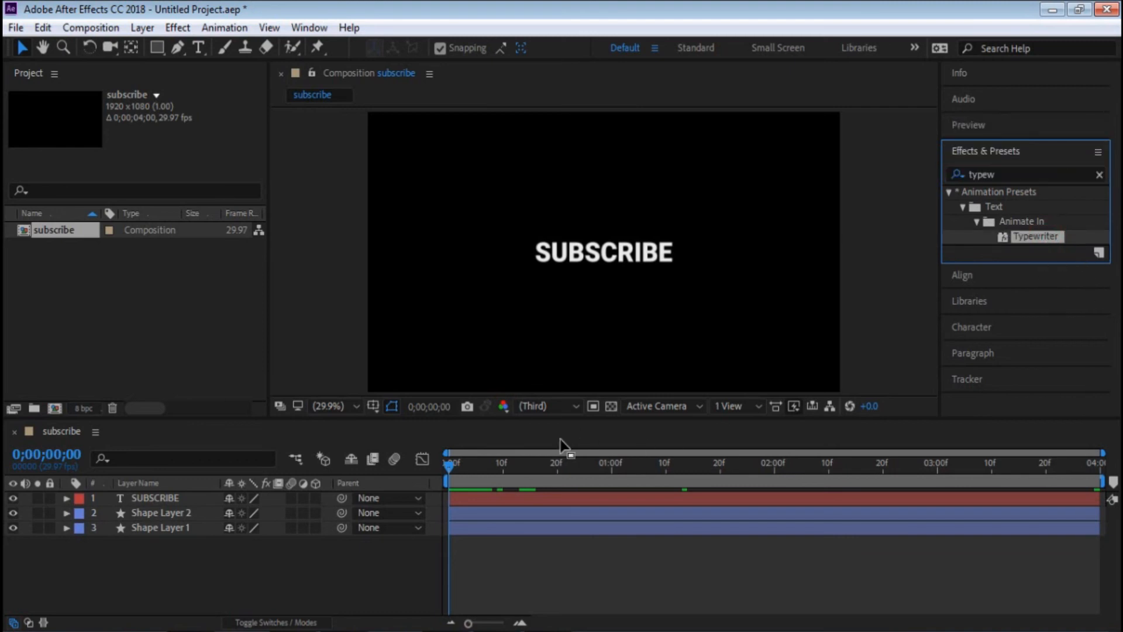
pyautogui.click(585, 470)
pyautogui.moveTo(1038, 236); pyautogui.dragTo(608, 257)
# - Check the typewriter effect at 0;00;02;25 at 100% magnification, and play the animation from the first frame
pyautogui.moveTo(492, 468); pyautogui.dragTo(913, 467)
pyautogui.click(894, 346)
pyautogui.scroll(3, 608, 257)
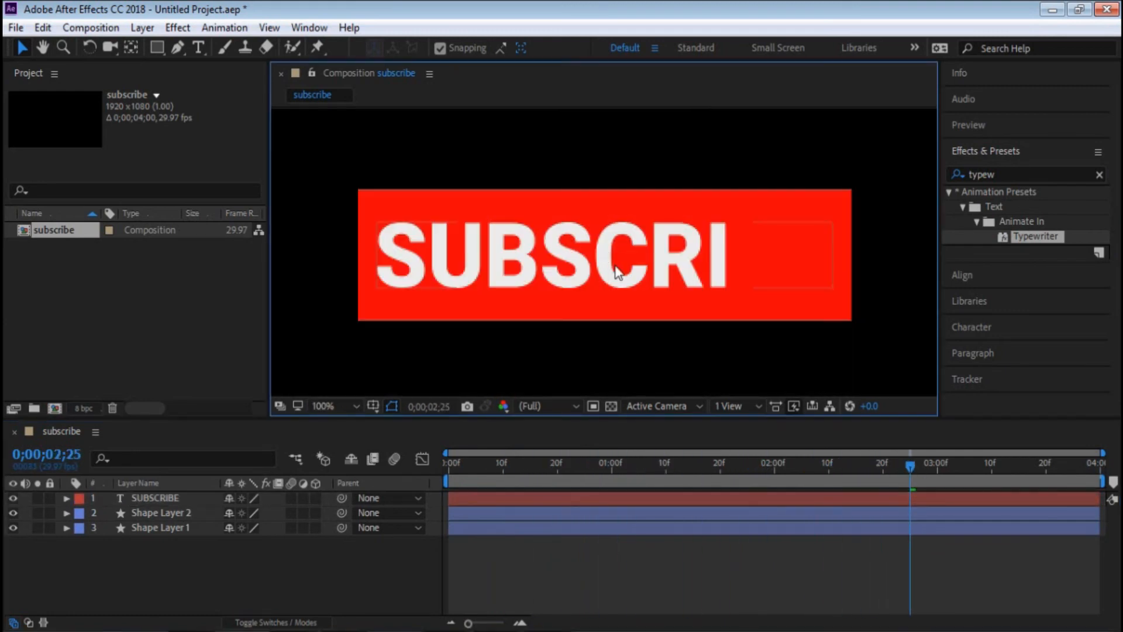
pyautogui.click(600, 436)
pyautogui.moveTo(630, 473); pyautogui.dragTo(293, 471)
pyautogui.press('space')
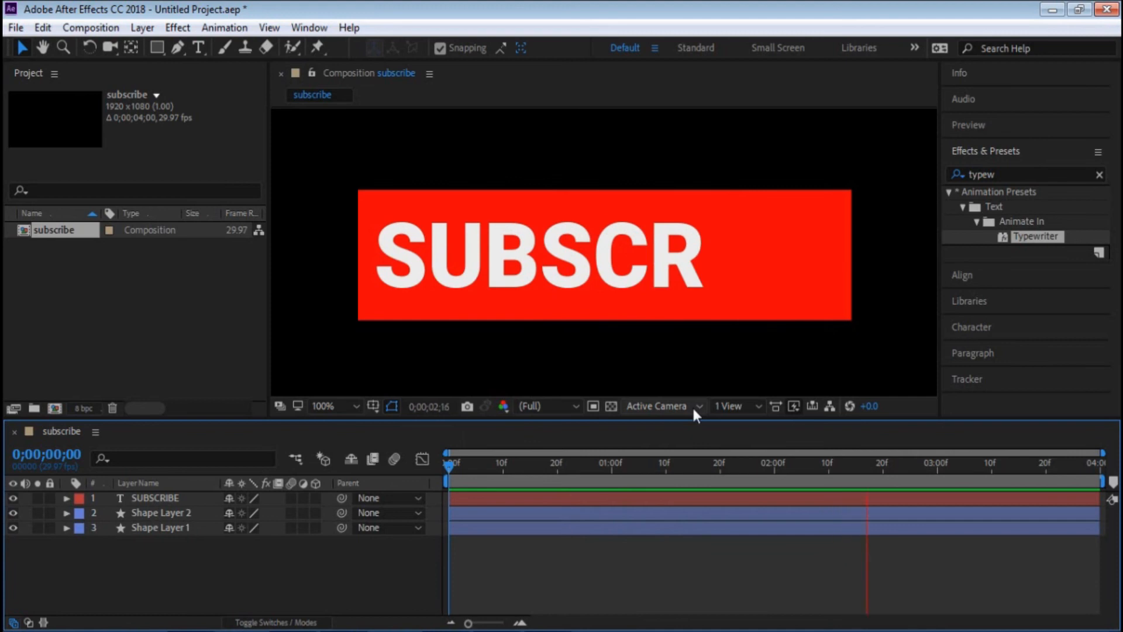
pyautogui.press('space')
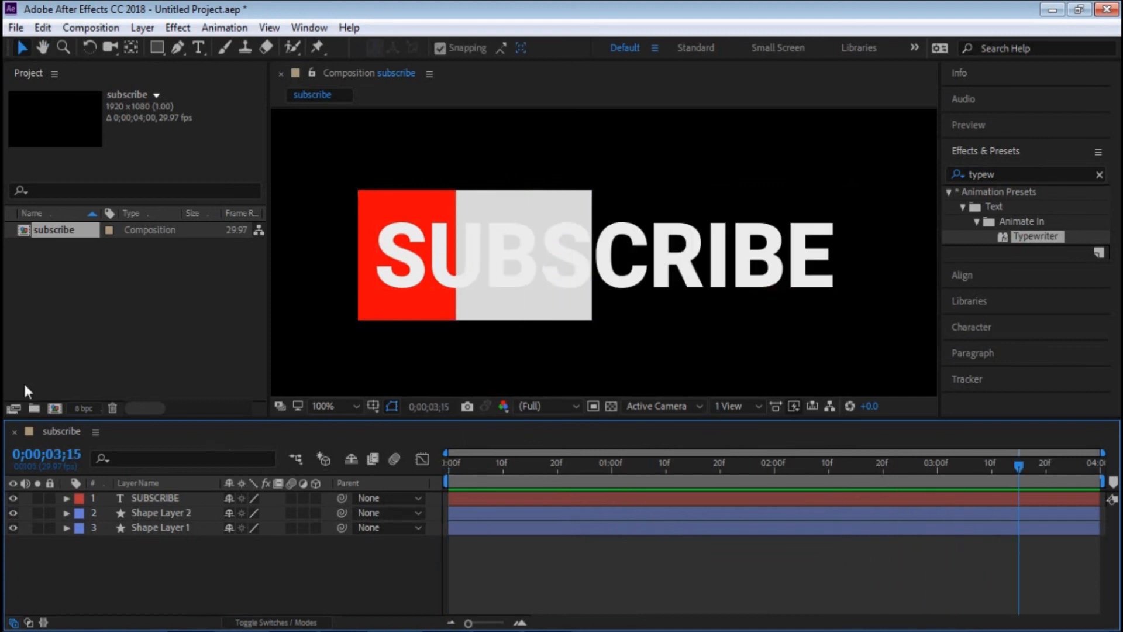
# - Reveal the SUBSCRIBE layer's keyframes and move the first Range Selector Start keyframe to 0;00;00;18
pyautogui.click(66, 498)
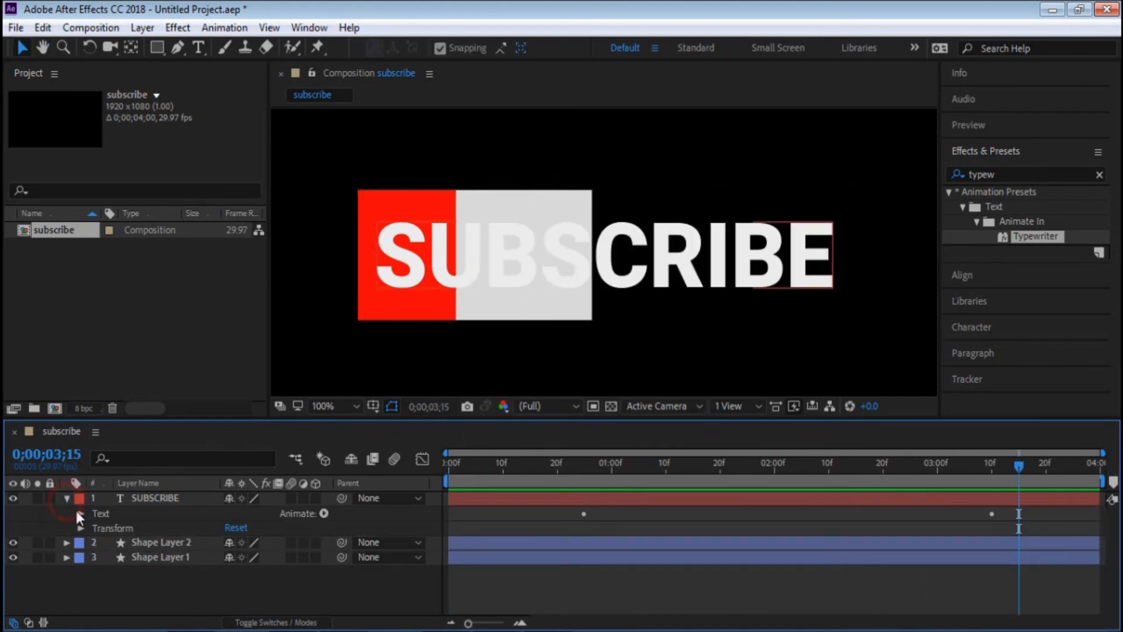
pyautogui.click(65, 497)
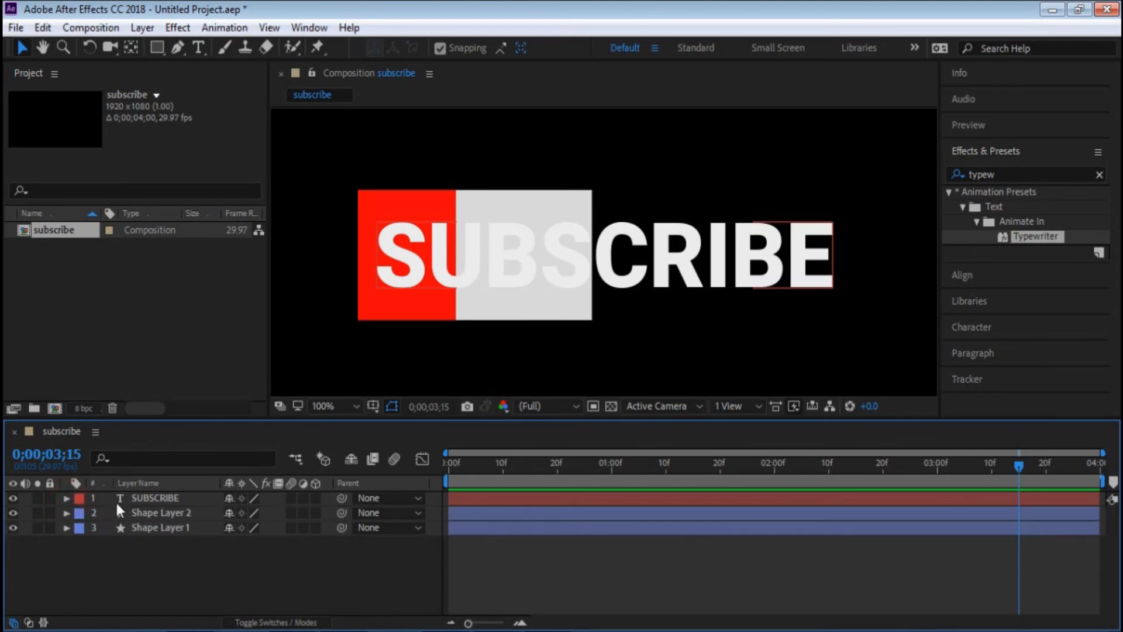
pyautogui.click(115, 500)
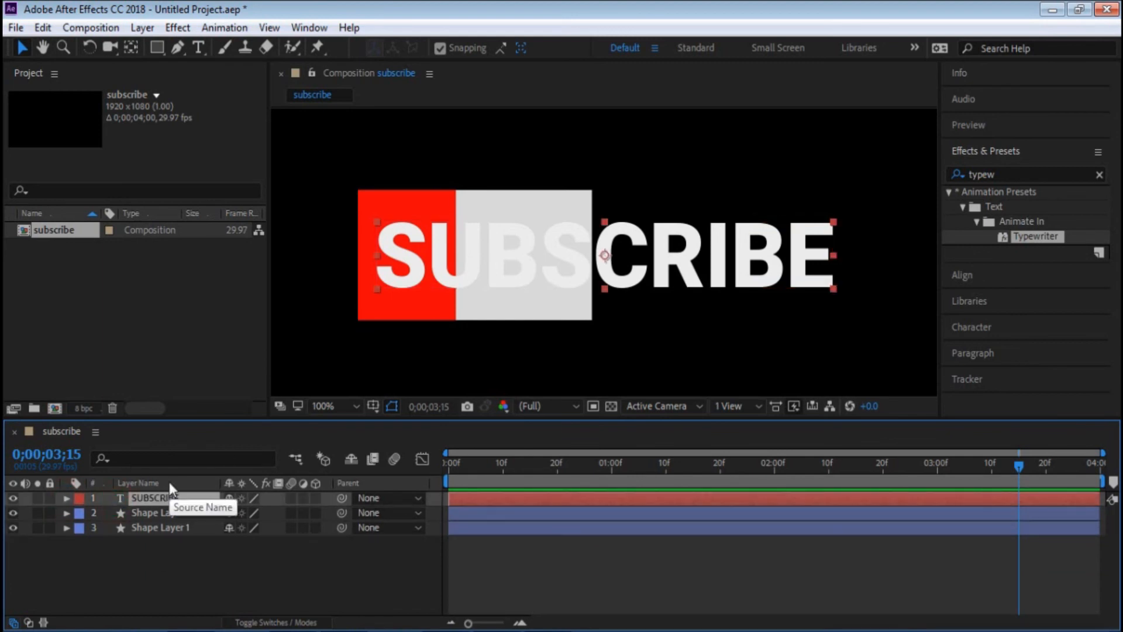
pyautogui.press('u')
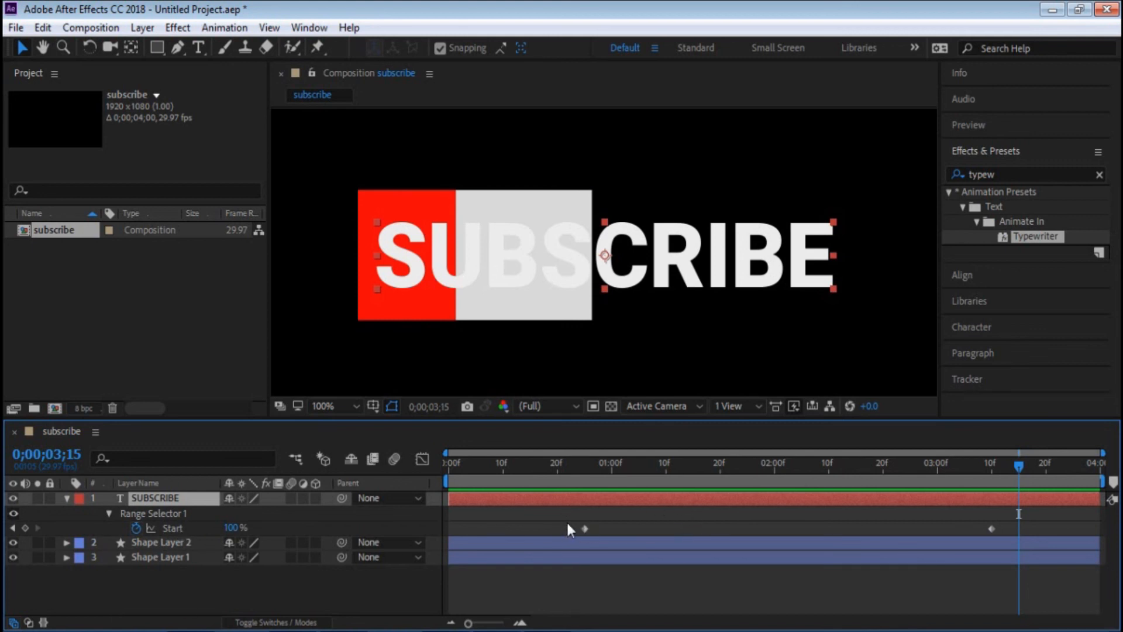
pyautogui.moveTo(484, 457); pyautogui.dragTo(544, 481)
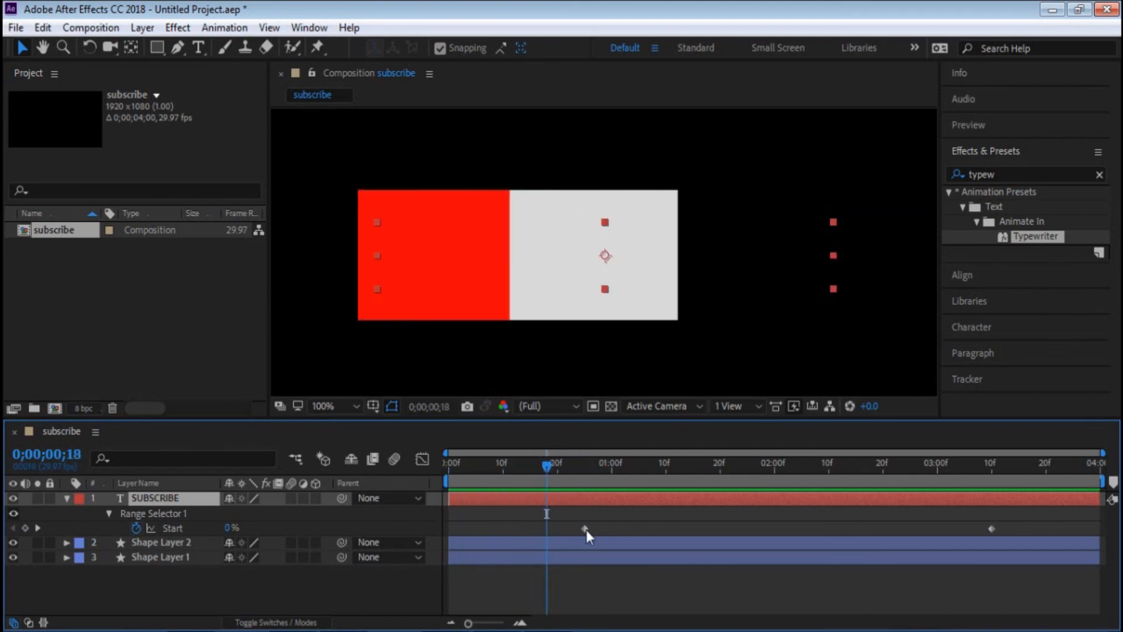
pyautogui.moveTo(584, 529); pyautogui.dragTo(546, 529)
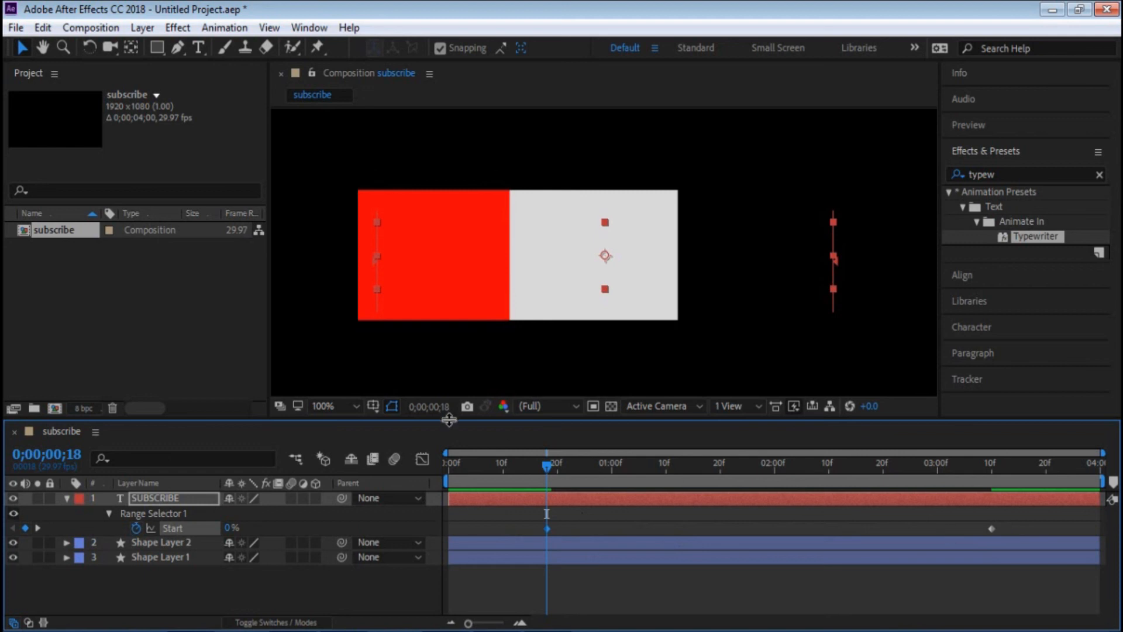
# - Preview the animation from the first frame and move the text's last Range Selector Start keyframe to about 0;00;01;17
pyautogui.moveTo(550, 464); pyautogui.dragTo(363, 466)
pyautogui.press('space')
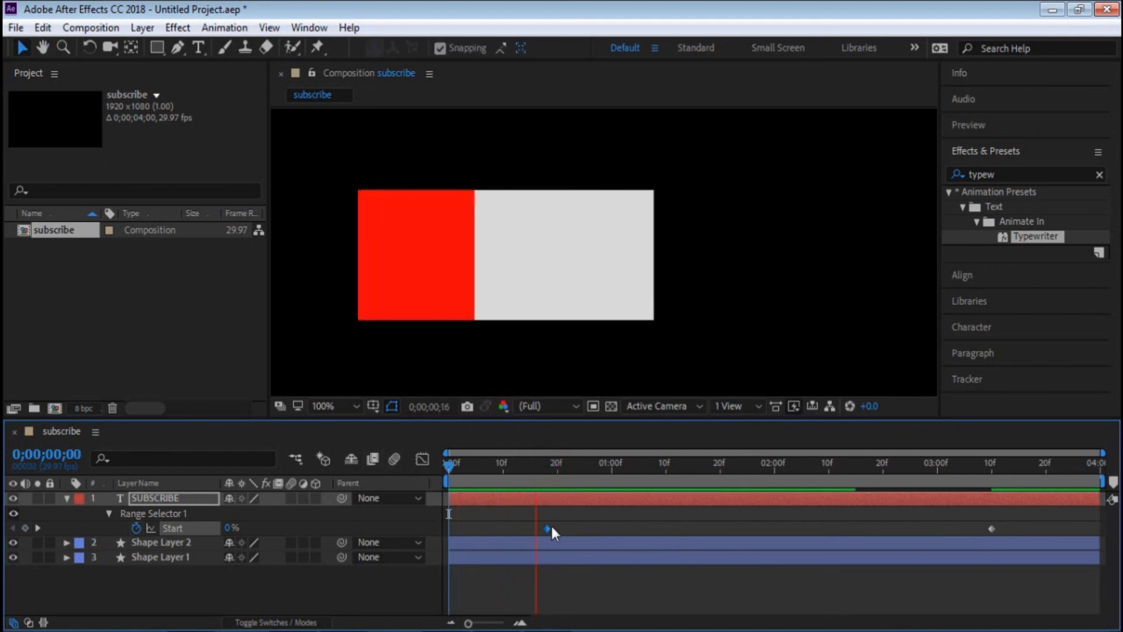
pyautogui.press('space')
pyautogui.moveTo(993, 530); pyautogui.dragTo(840, 535)
pyautogui.moveTo(740, 536); pyautogui.dragTo(704, 540)
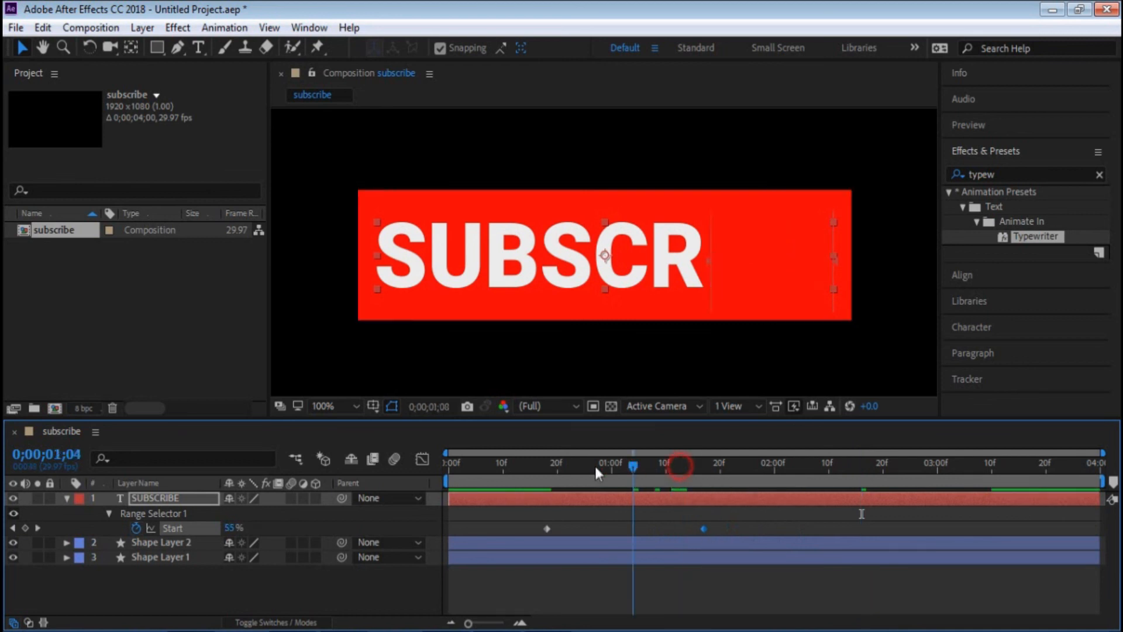